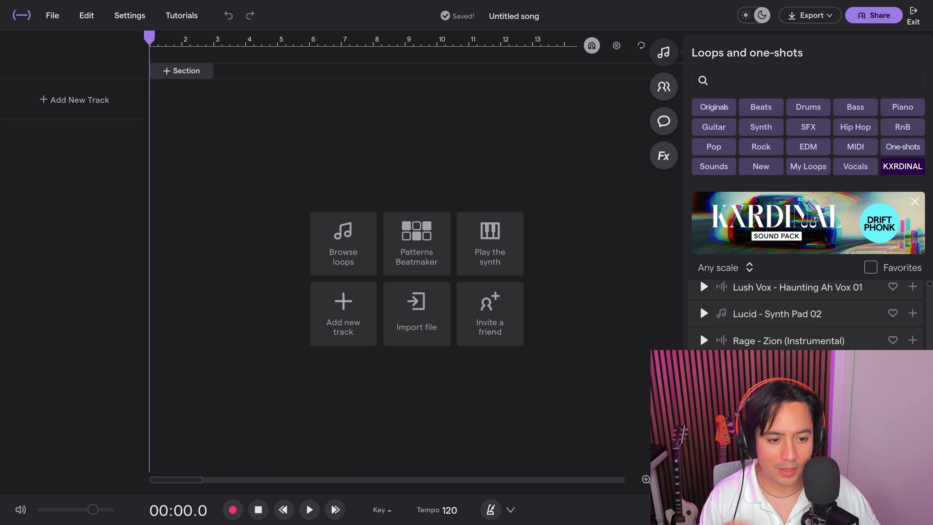
Search the loop library for "calor" and preview the Calor - Broke (Instrumental) loop.
{"action": "left_click", "coordinate": [808, 81]}
{"action": "type", "text": "carle"}
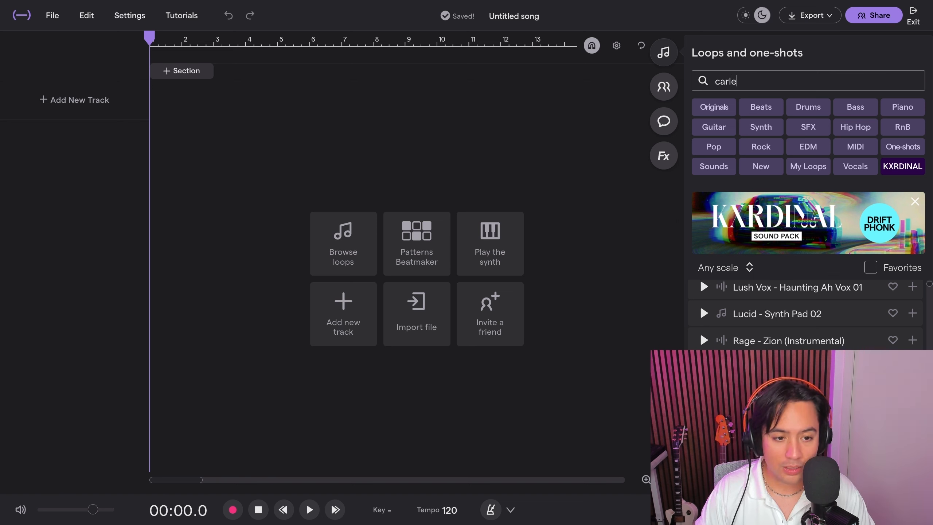
{"action": "key", "text": "BackSpace"}
{"action": "key", "text": "BackSpace"}
{"action": "key", "text": "BackSpace"}
{"action": "type", "text": "lor"}
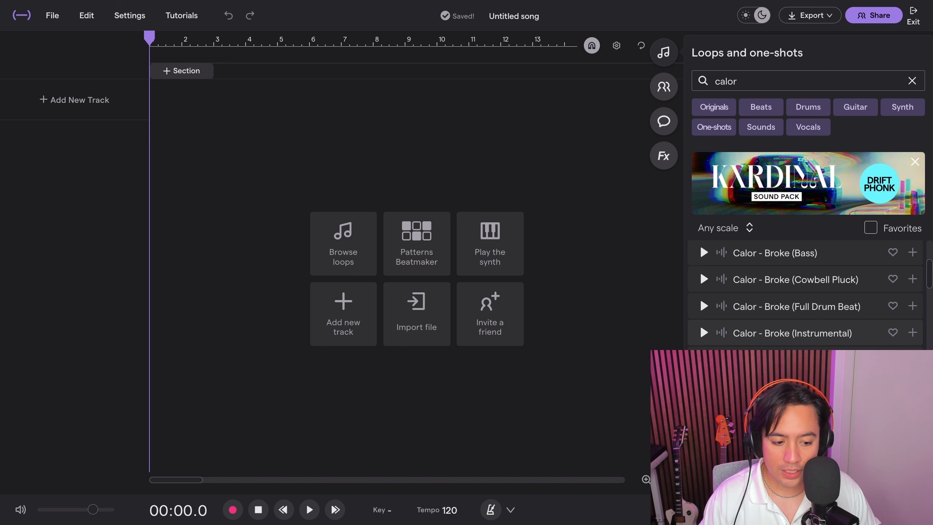
{"action": "left_click", "coordinate": [704, 333]}
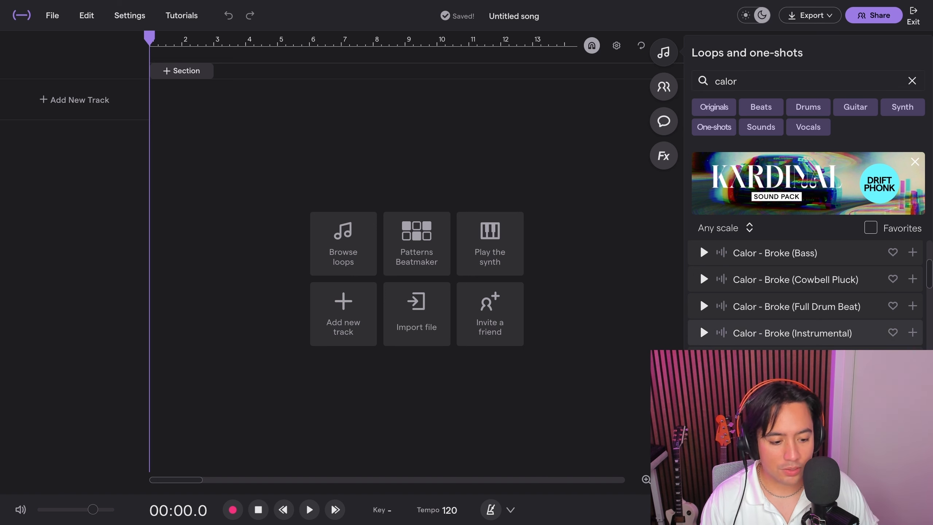
Add five consecutive Calor - Who's There loops, starting with Kick and Percussion, as separate tracks and play them together.
{"action": "scroll", "coordinate": [805, 294], "scroll_direction": "down", "scroll_amount": 3}
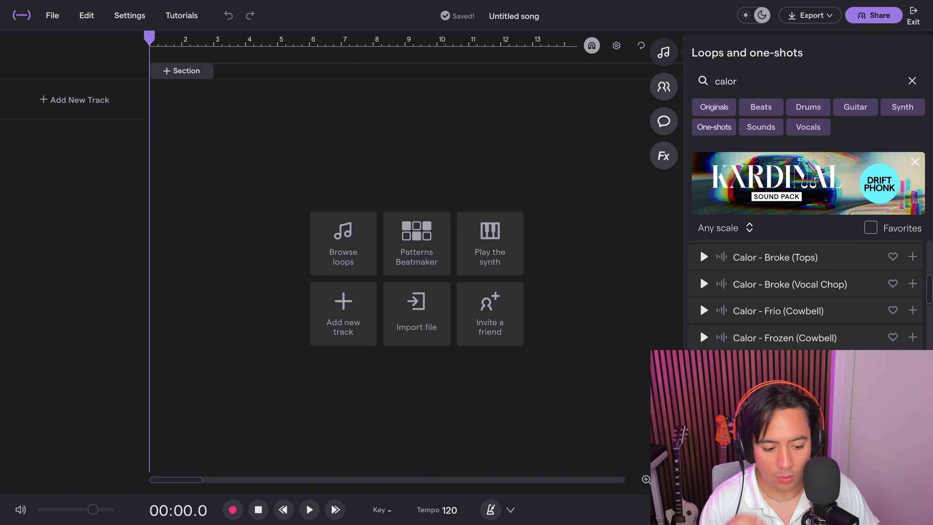
{"action": "scroll", "coordinate": [804, 294], "scroll_direction": "down", "scroll_amount": 10}
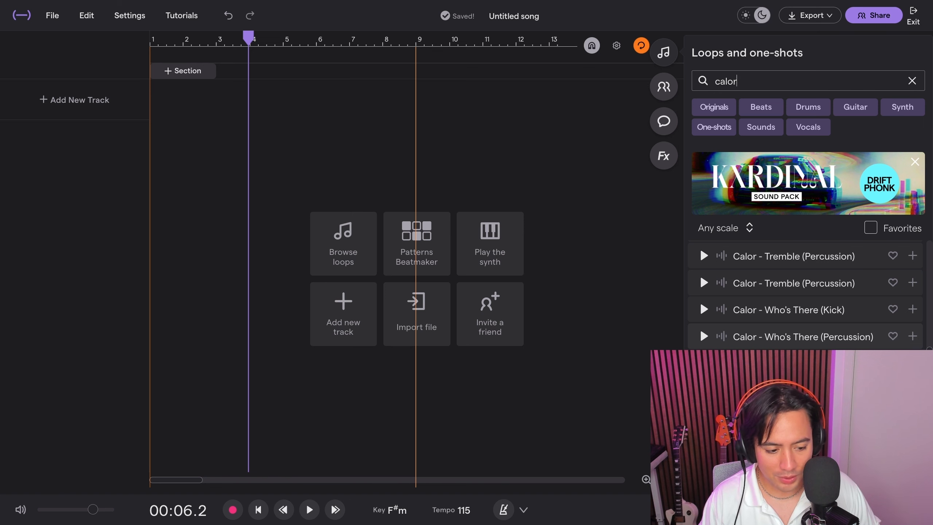
{"action": "double_click", "coordinate": [788, 310]}
{"action": "double_click", "coordinate": [803, 337]}
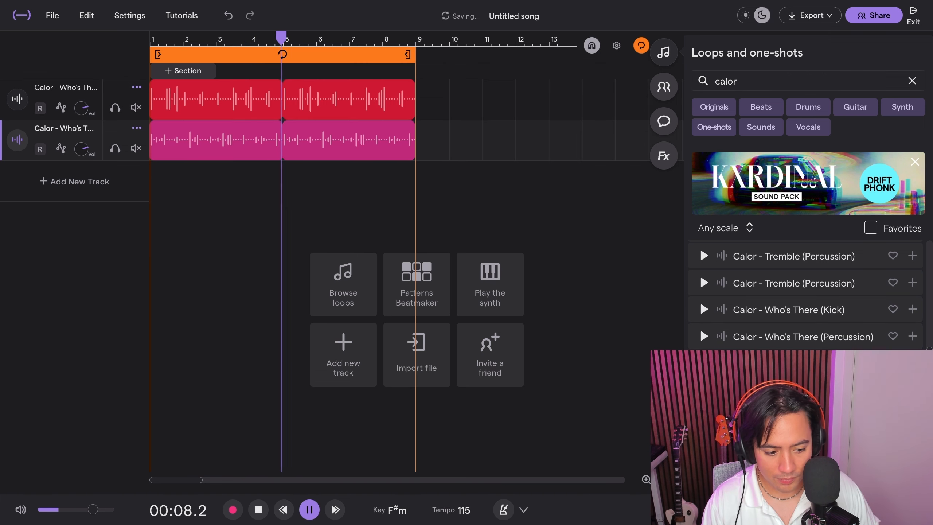
{"action": "double_click", "coordinate": [803, 363]}
{"action": "double_click", "coordinate": [803, 390]}
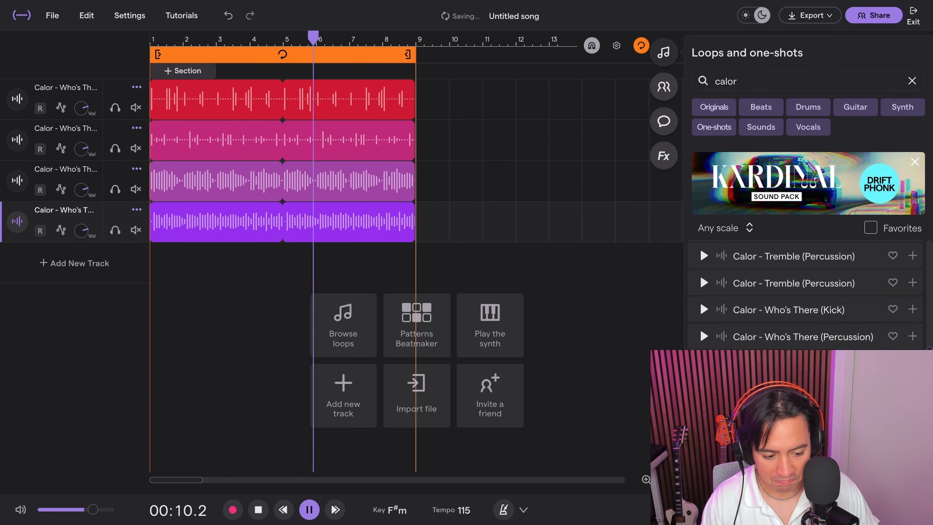
{"action": "double_click", "coordinate": [803, 417]}
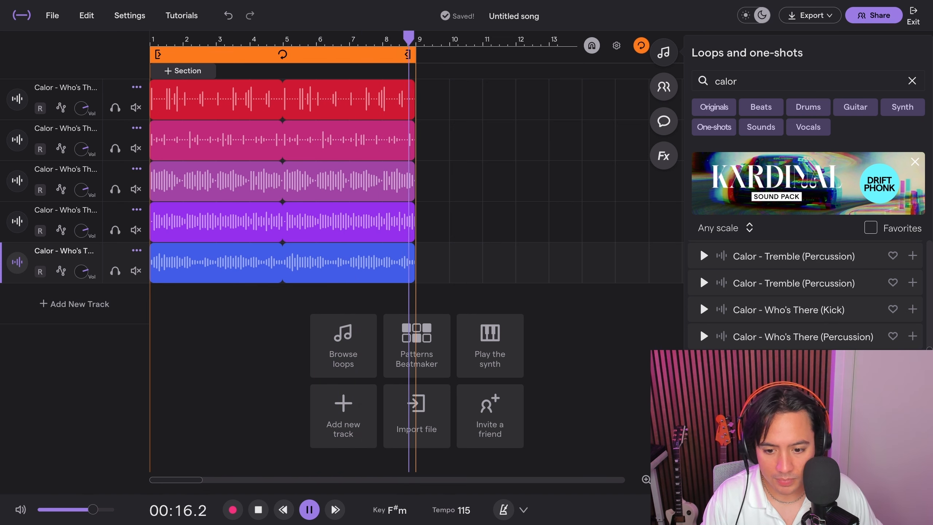
{"action": "key", "text": "space"}
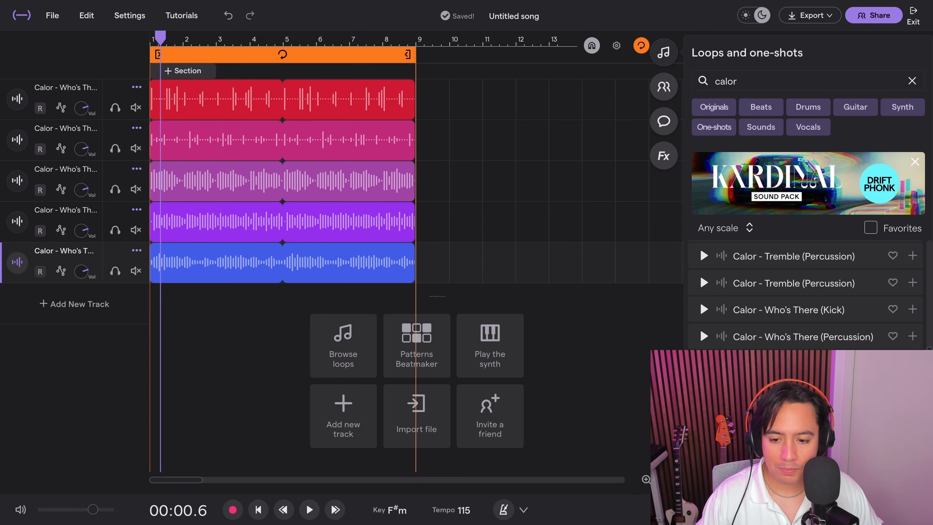
Move all five loops to start at bar 9 and place a copy of the kick loop at bar 1.
{"action": "left_click_drag", "start_coordinate": [447, 283], "coordinate": [488, 97]}
{"action": "left_click", "coordinate": [565, 299]}
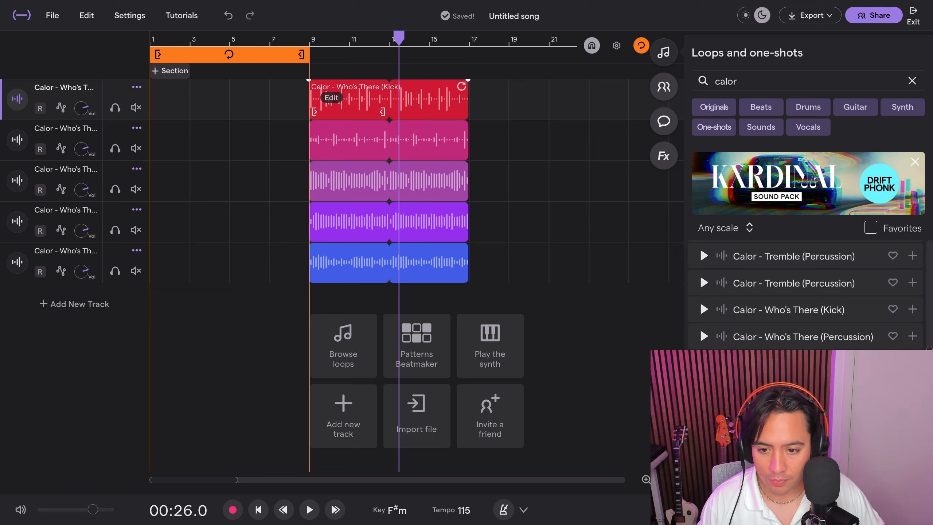
{"action": "left_click_drag", "start_coordinate": [368, 99], "coordinate": [207, 99]}
{"action": "left_click_drag", "start_coordinate": [230, 39], "coordinate": [150, 39]}
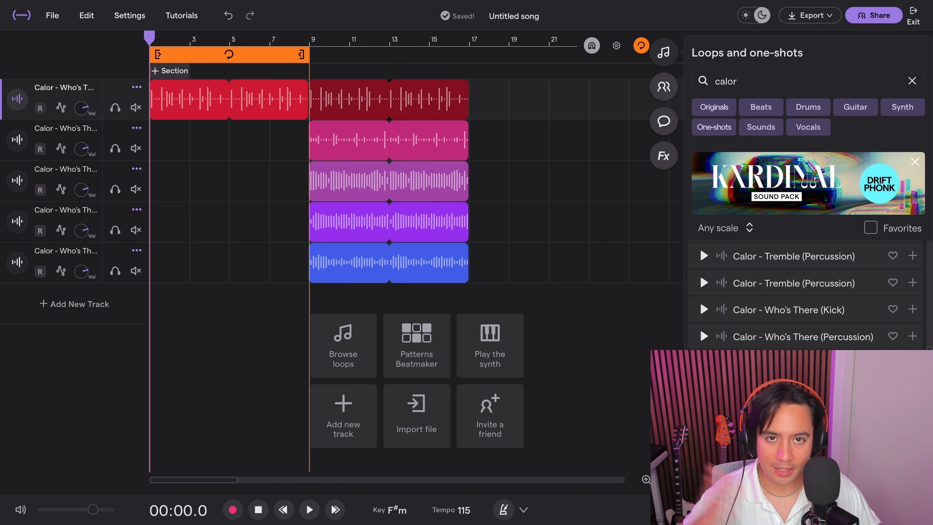
{"action": "key", "text": "space"}
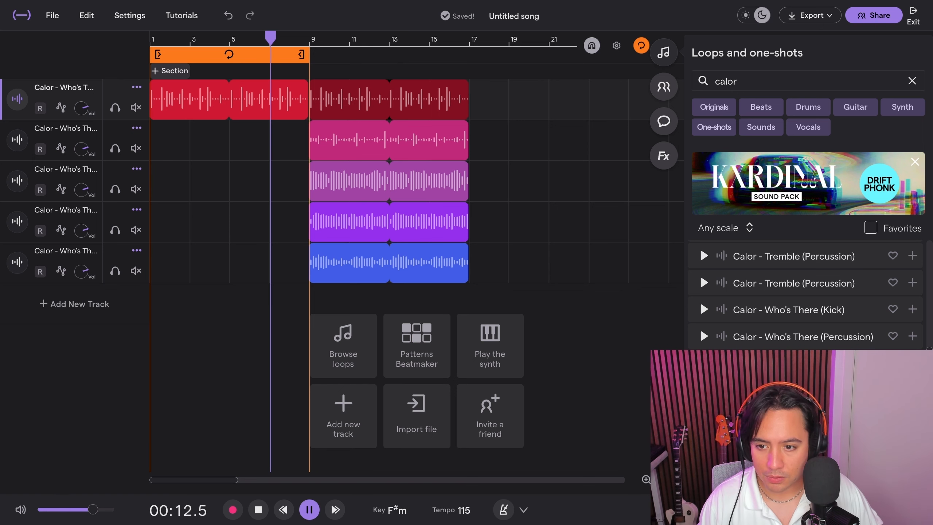
{"action": "key", "text": "space"}
Search the loop library for "rnb" and add the Arcane Dreams and Lucid - Celesta 02 loops as new tracks.
{"action": "double_click", "coordinate": [726, 81]}
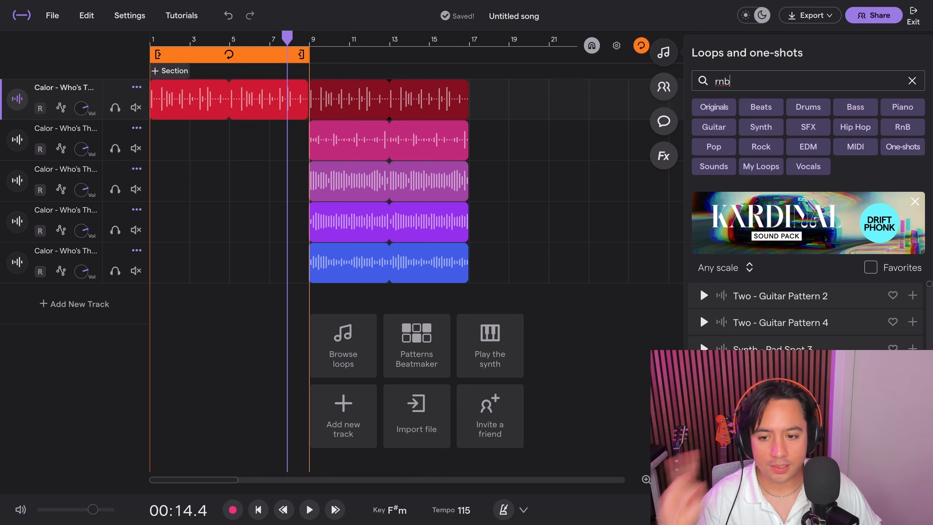
{"action": "scroll", "coordinate": [806, 314], "scroll_direction": "down", "scroll_amount": 5}
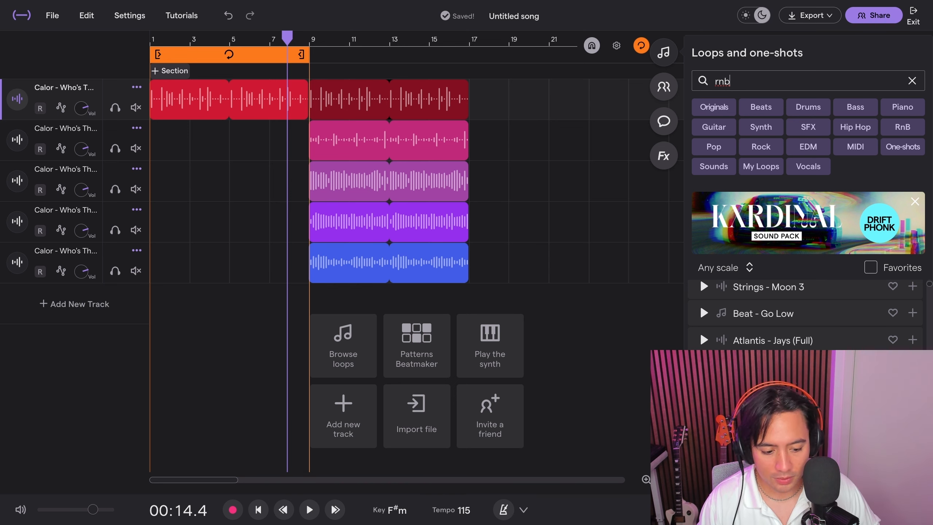
{"action": "left_click", "coordinate": [704, 393]}
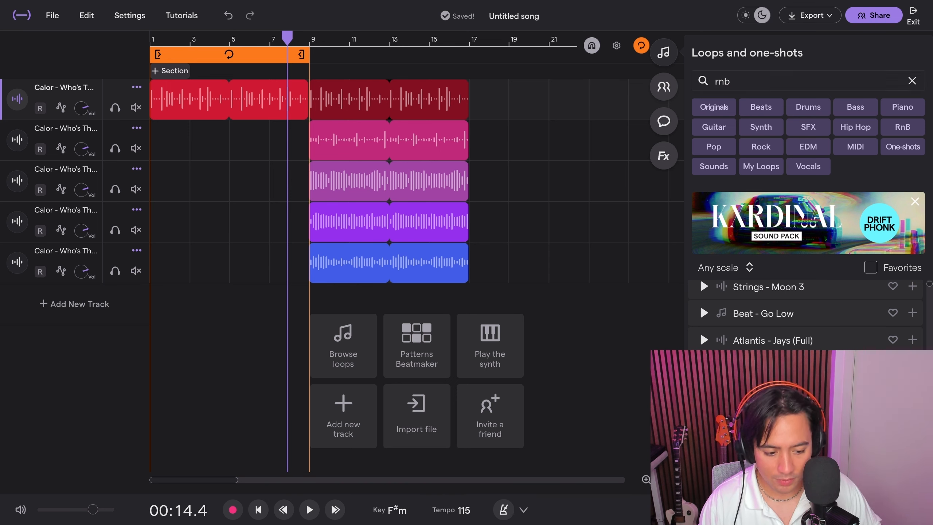
{"action": "scroll", "coordinate": [805, 314], "scroll_direction": "down", "scroll_amount": 4}
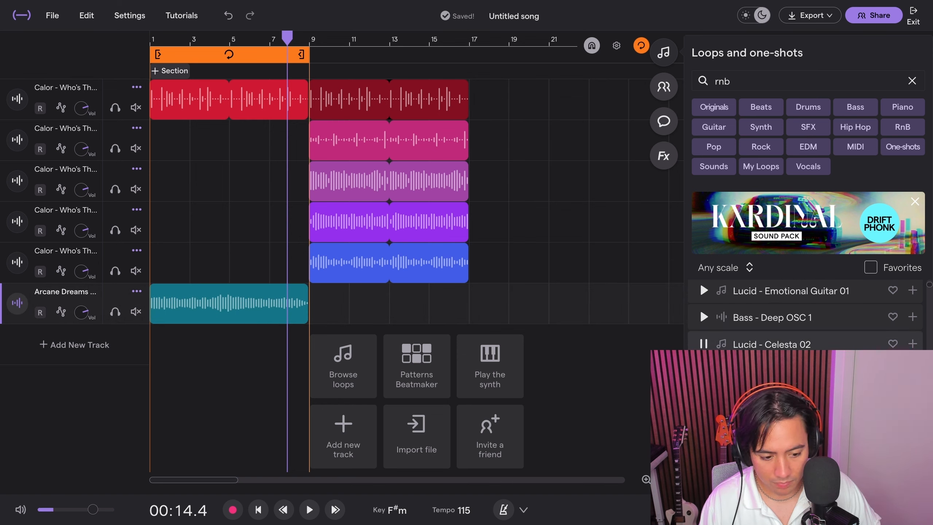
{"action": "double_click", "coordinate": [771, 345]}
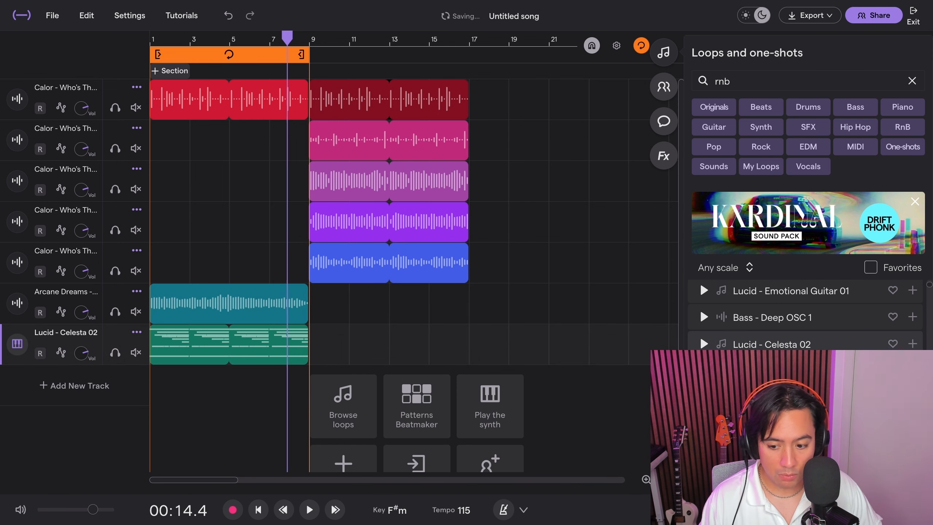
Play the song from the start with the Arcane Dreams and Celesta tracks soloed, then leave only Celesta soloed.
{"action": "left_click", "coordinate": [258, 509]}
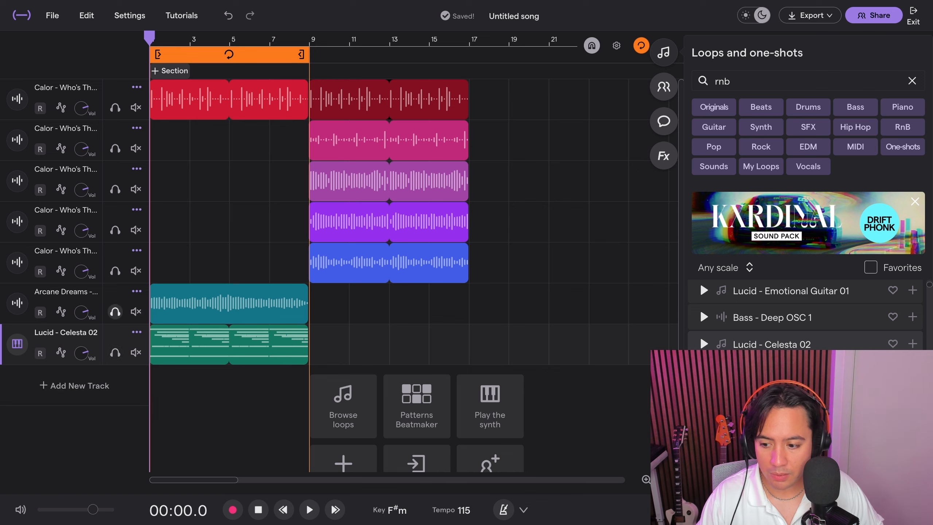
{"action": "left_click", "coordinate": [115, 312]}
{"action": "left_click", "coordinate": [115, 352]}
{"action": "left_click", "coordinate": [115, 352]}
{"action": "key", "text": "space"}
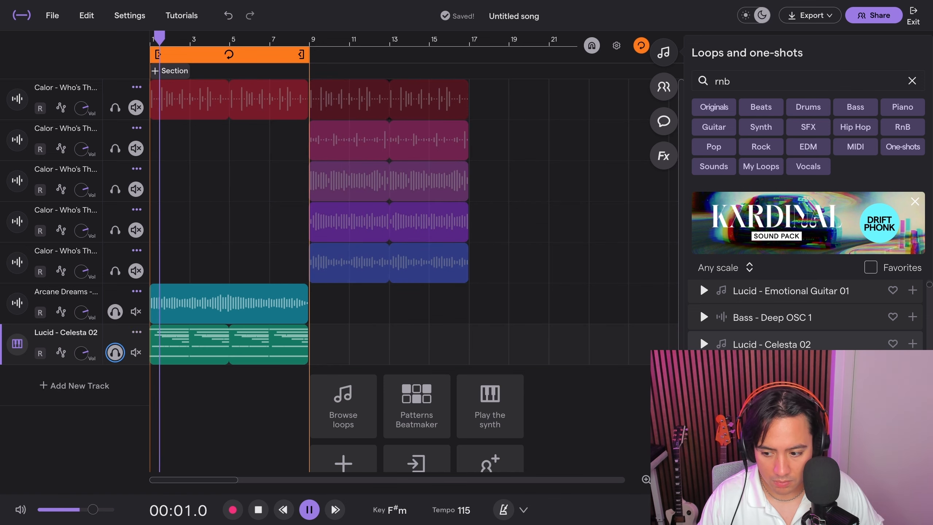
{"action": "left_click", "coordinate": [115, 311]}
Delete the lowest row of long bass notes from the Lucid - Celesta 02 region in the piano roll.
{"action": "left_click", "coordinate": [17, 344]}
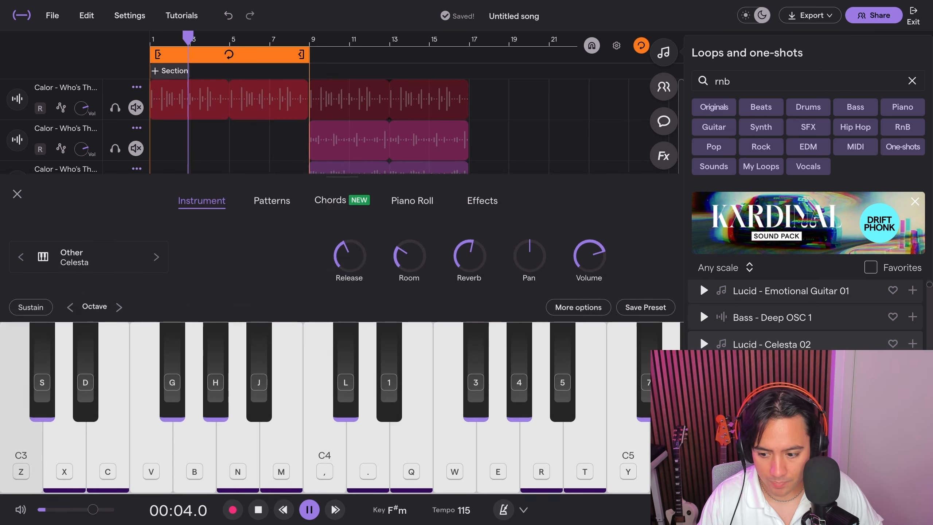
{"action": "key", "text": "space"}
{"action": "left_click", "coordinate": [412, 201]}
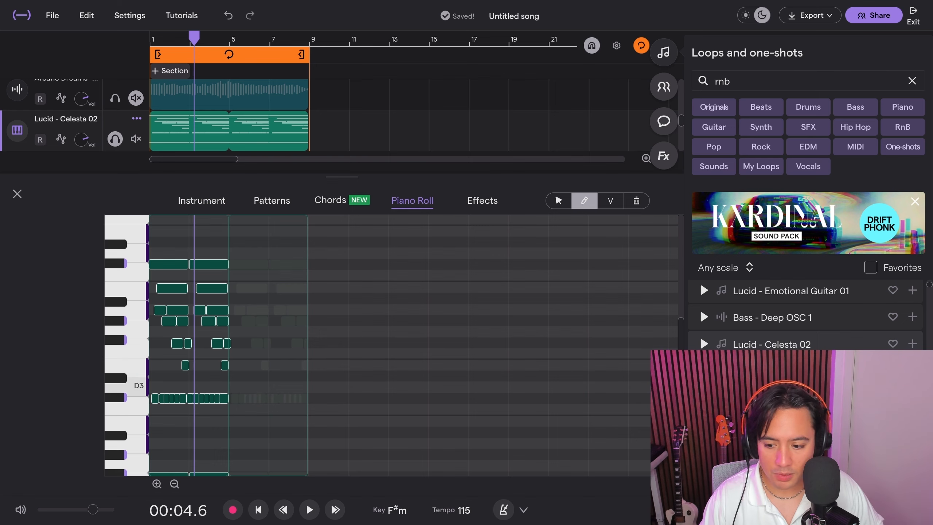
{"action": "scroll", "coordinate": [368, 390], "scroll_direction": "down", "scroll_amount": 1}
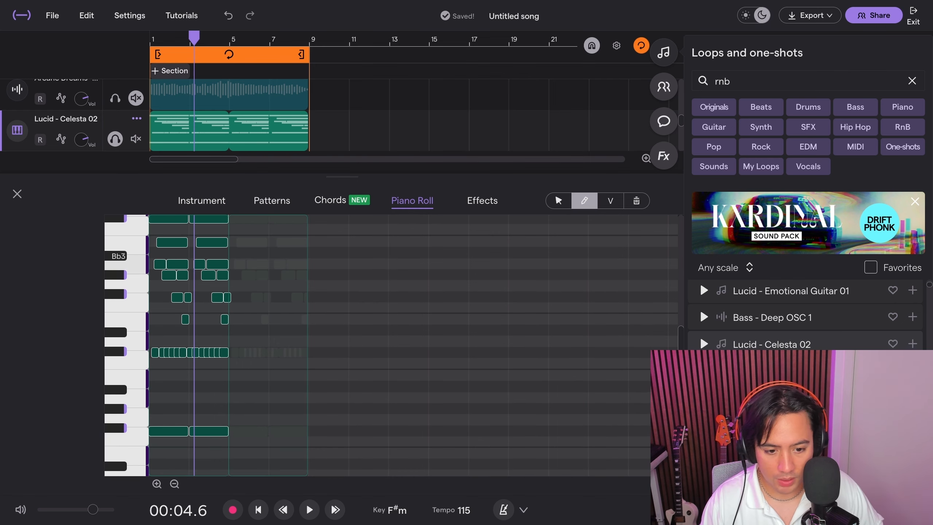
{"action": "left_click", "coordinate": [558, 201]}
{"action": "left_click_drag", "start_coordinate": [249, 457], "coordinate": [166, 400]}
{"action": "key", "text": "Delete"}
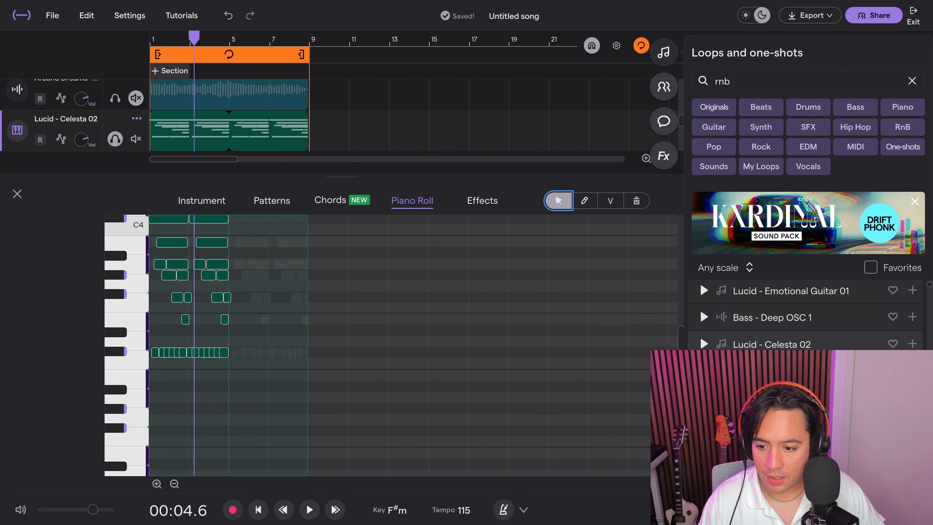
Add a Filter effect to the Celesta track and raise its low cut during playback.
{"action": "left_click", "coordinate": [201, 201]}
{"action": "left_click", "coordinate": [482, 201]}
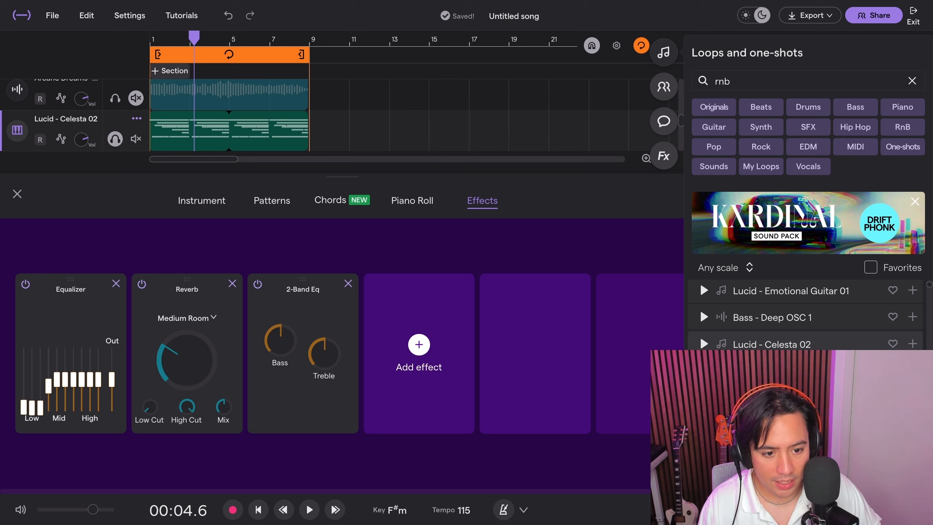
{"action": "left_click", "coordinate": [419, 345]}
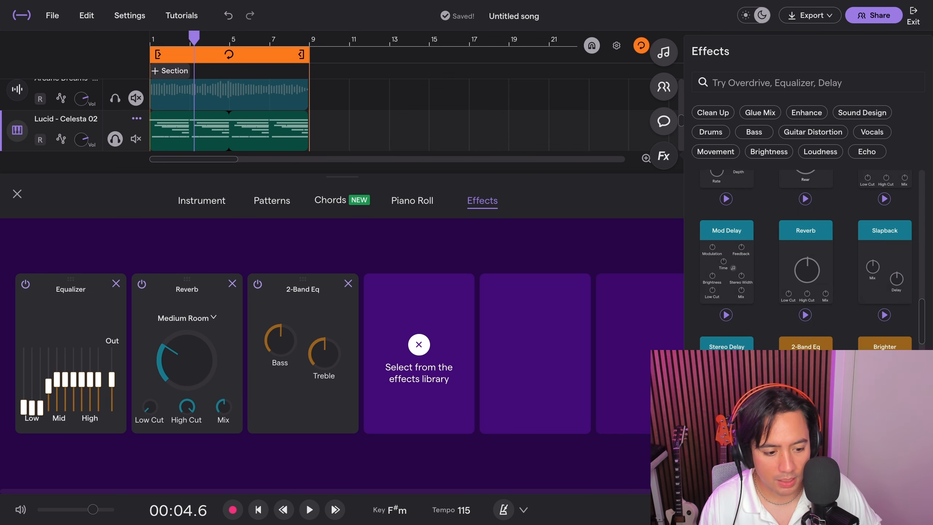
{"action": "scroll", "coordinate": [804, 257], "scroll_direction": "down", "scroll_amount": 3}
{"action": "scroll", "coordinate": [804, 257], "scroll_direction": "down", "scroll_amount": 3}
{"action": "left_click", "coordinate": [805, 325]}
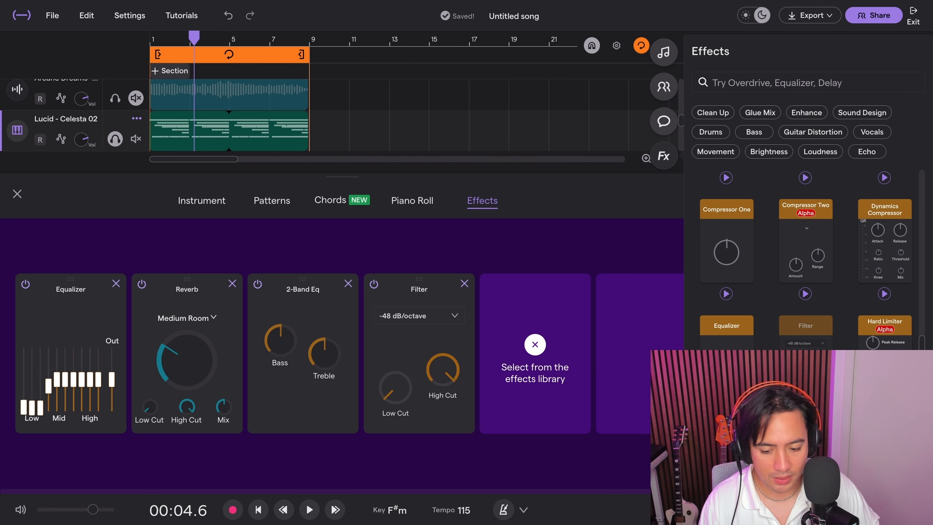
{"action": "key", "text": "space"}
Solo the Arcane Dreams track alongside Celesta and add a Filter effect to it with a lowered high cut.
{"action": "left_click", "coordinate": [114, 98]}
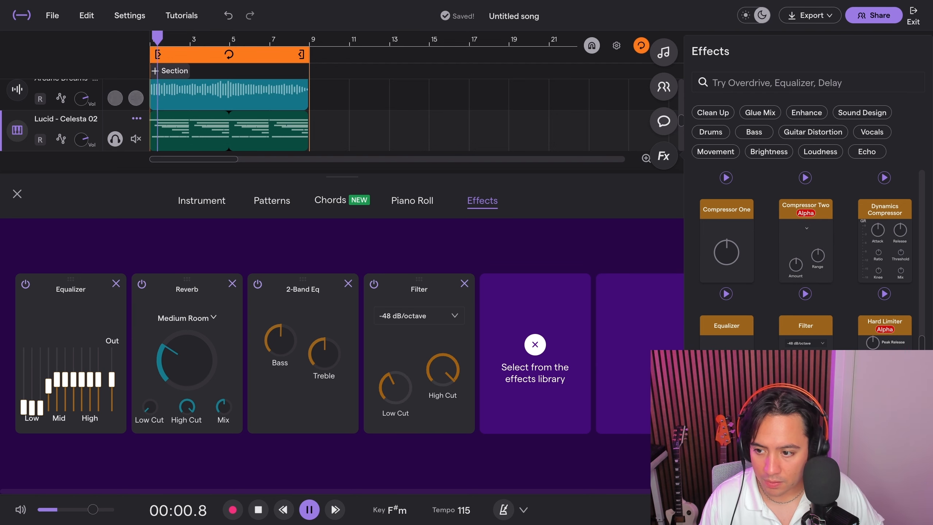
{"action": "left_click", "coordinate": [17, 90]}
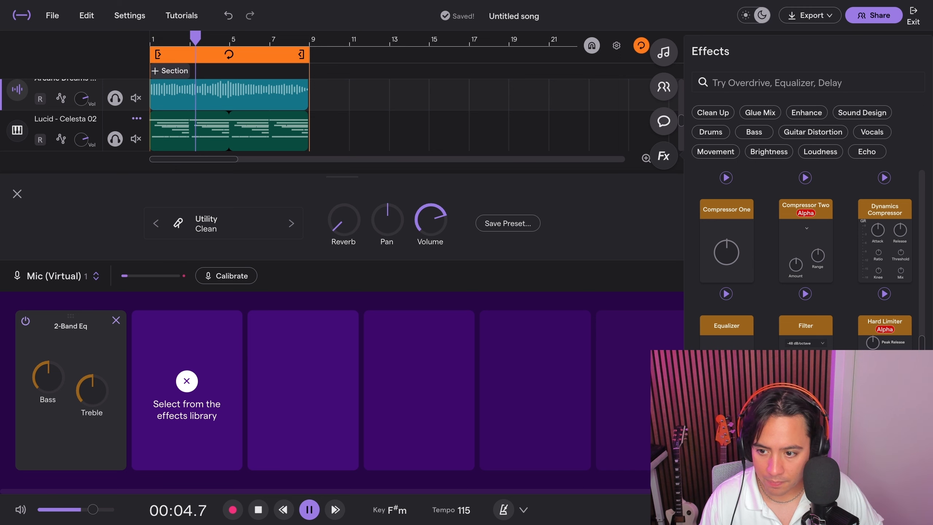
{"action": "key", "text": "space"}
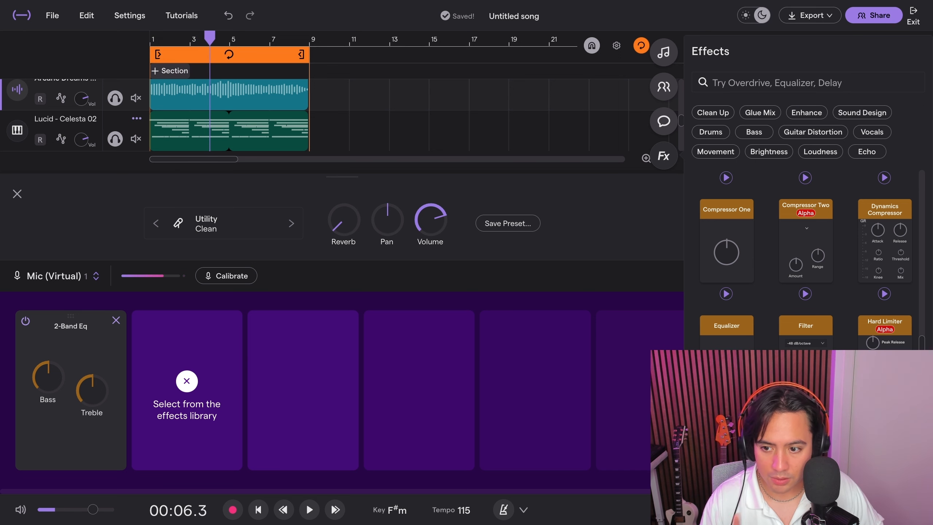
{"action": "scroll", "coordinate": [324, 115], "scroll_direction": "up", "scroll_amount": 1}
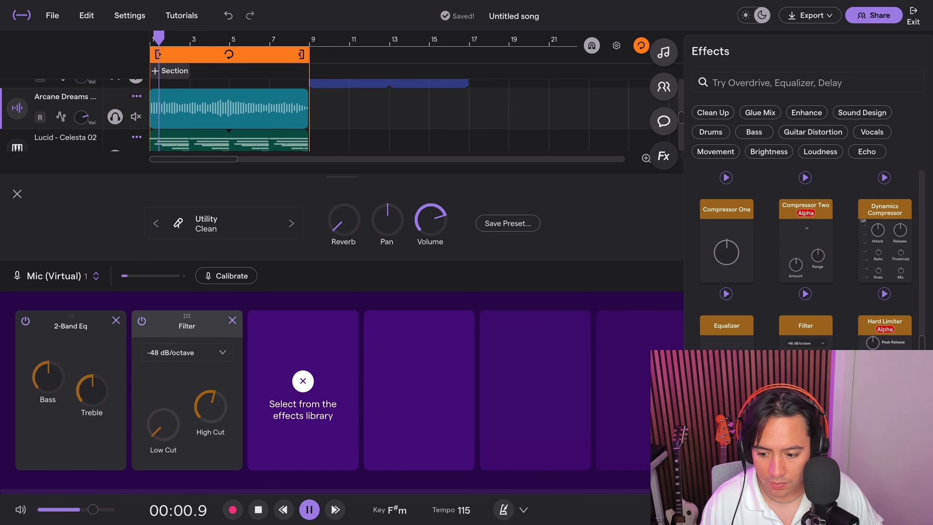
{"action": "left_click_drag", "start_coordinate": [211, 407], "coordinate": [210, 426]}
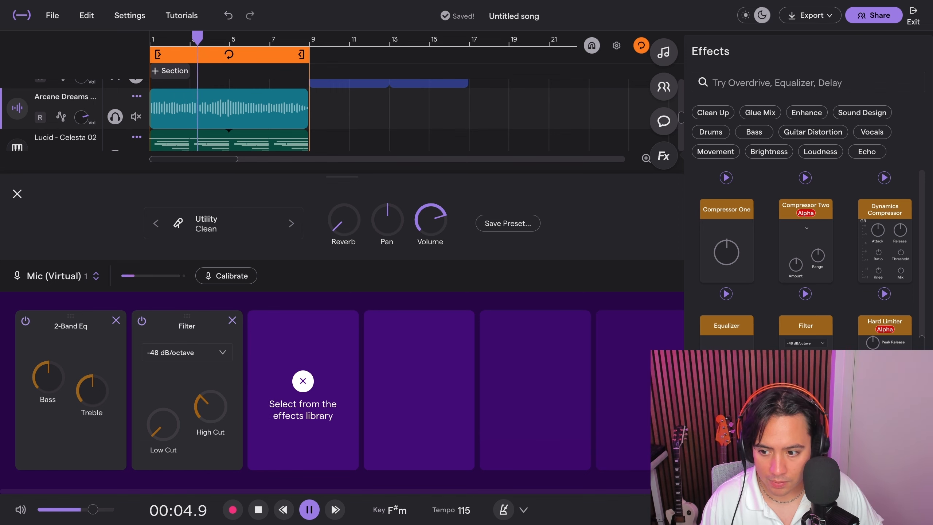
{"action": "left_click", "coordinate": [17, 194]}
{"action": "key", "text": "space"}
Raise the main Reverb dial on the Celesta track to about 0.45 and change the reverb type to Church.
{"action": "left_click", "coordinate": [17, 304]}
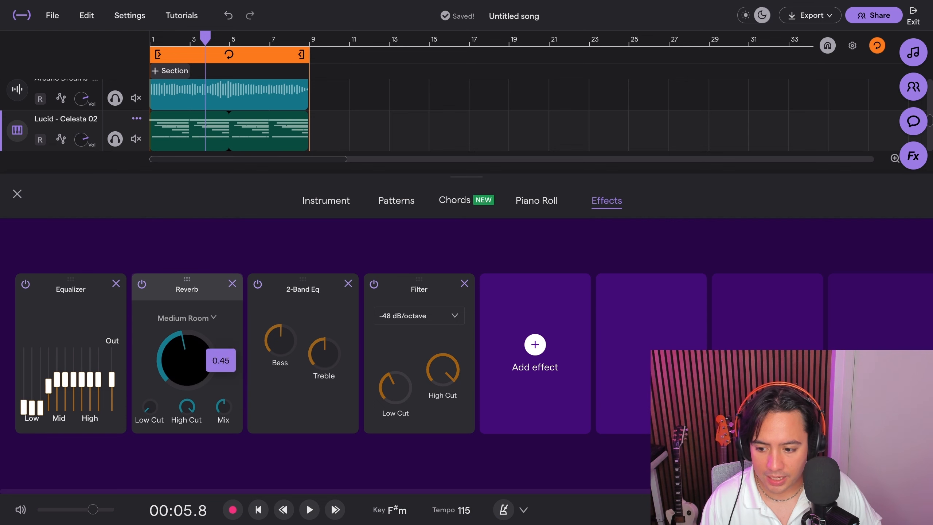
{"action": "left_click", "coordinate": [186, 318]}
{"action": "left_click", "coordinate": [183, 256]}
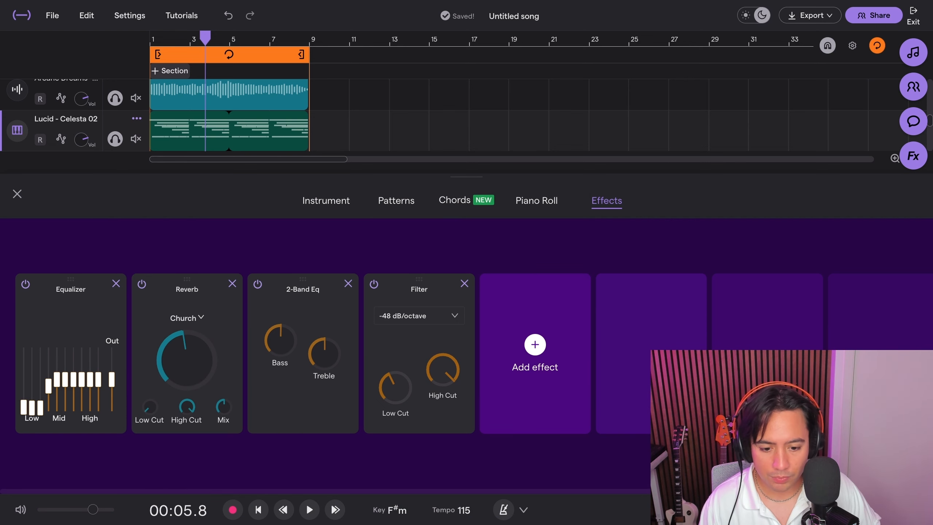
Add a Mod Delay effect after the Filter on the Celesta track.
{"action": "left_click", "coordinate": [535, 344]}
{"action": "scroll", "coordinate": [806, 261], "scroll_direction": "down", "scroll_amount": 5}
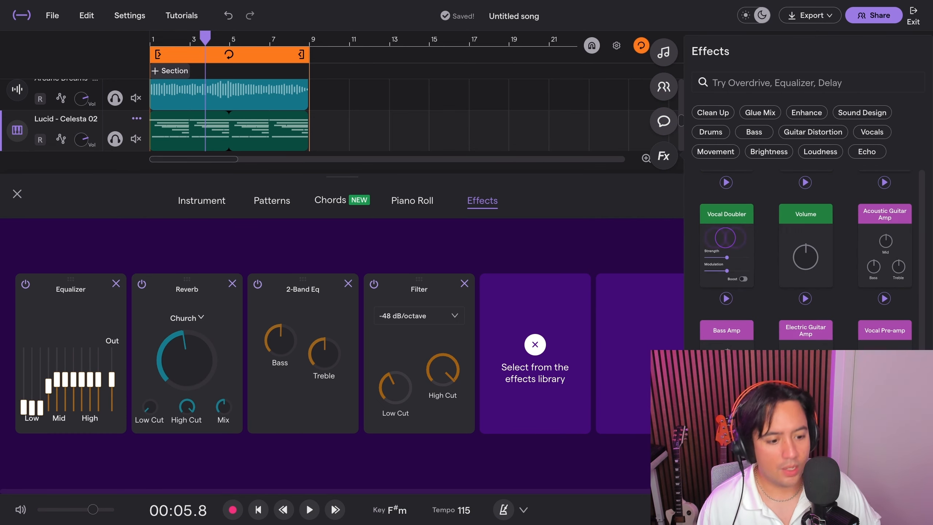
{"action": "scroll", "coordinate": [806, 260], "scroll_direction": "up", "scroll_amount": 15}
{"action": "left_click", "coordinate": [726, 412]}
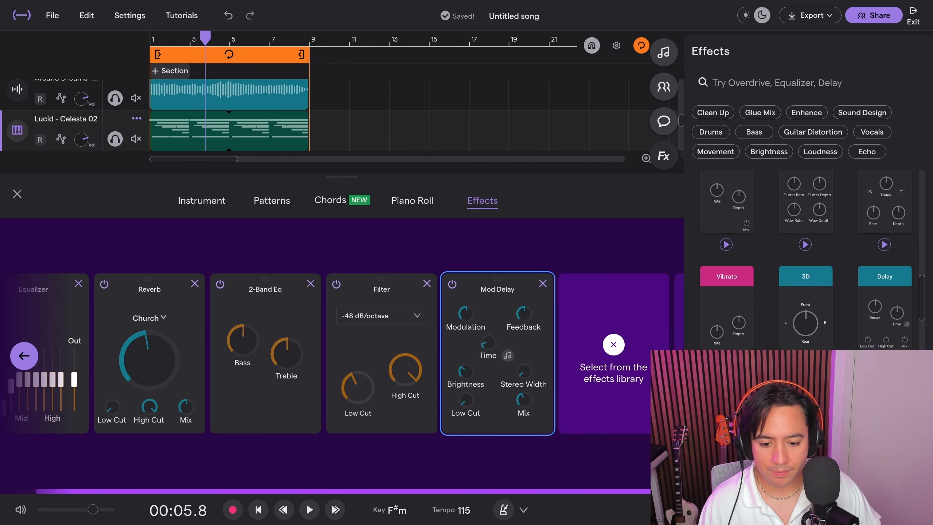
Sync the Celesta Mod Delay's time to the tempo, raise the time, and set stereo width to maximum with Arcane Dreams unsoloed.
{"action": "left_click", "coordinate": [508, 356]}
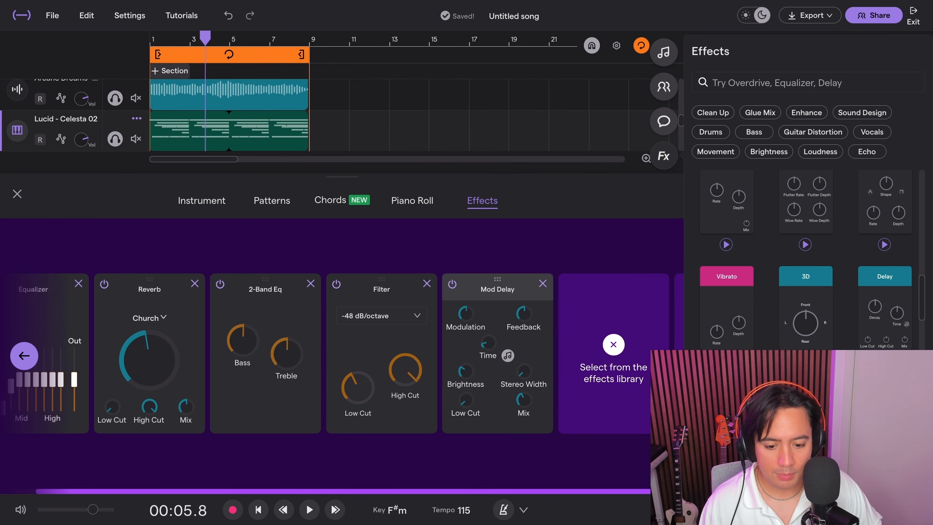
{"action": "left_click_drag", "start_coordinate": [488, 343], "coordinate": [488, 333]}
{"action": "left_click", "coordinate": [115, 99]}
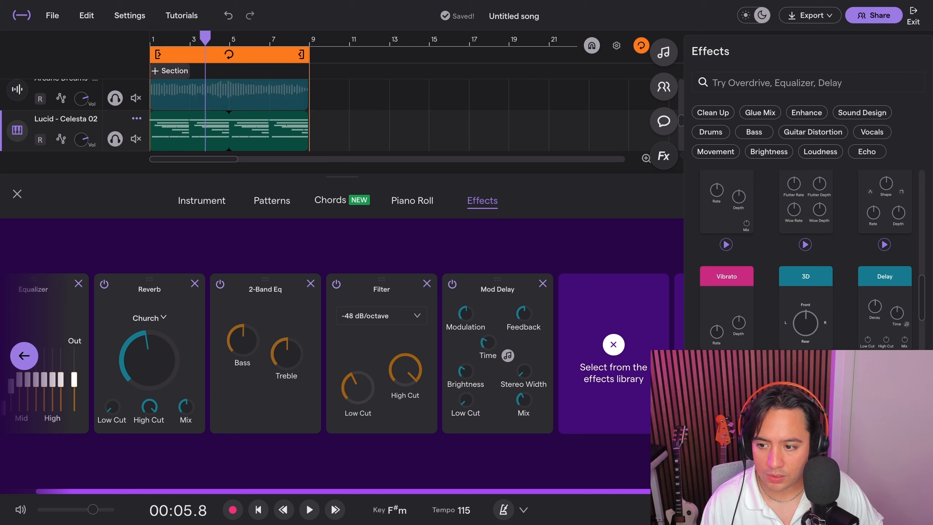
{"action": "key", "text": "space"}
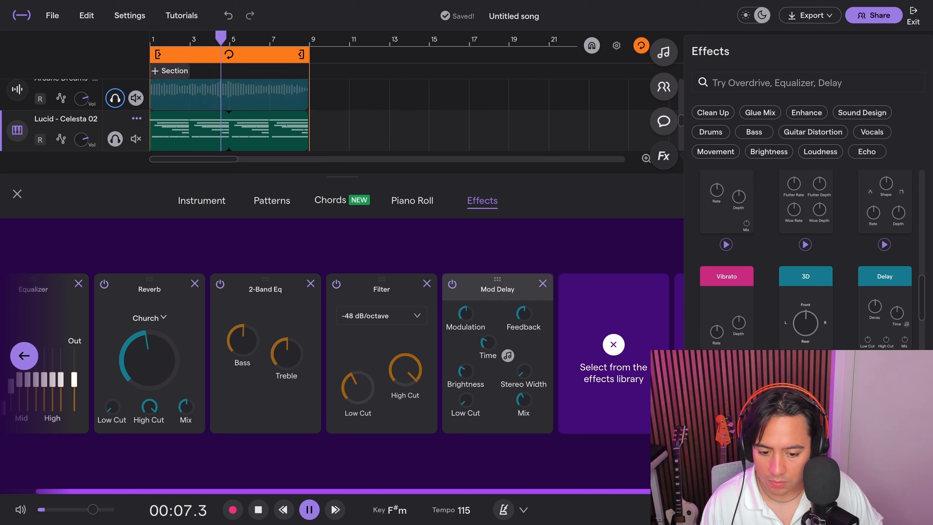
{"action": "left_click_drag", "start_coordinate": [525, 371], "coordinate": [524, 294]}
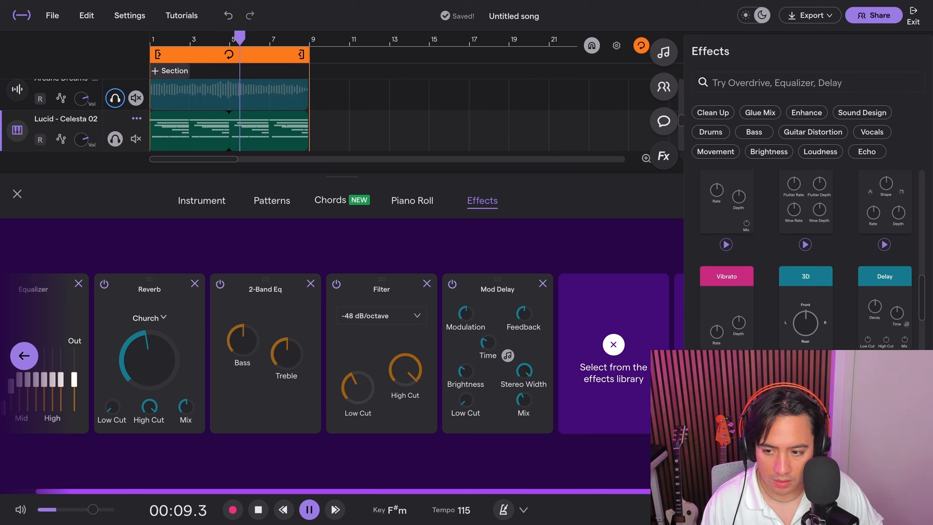
Add a Clipper effect after the Mod Delay on the Celesta track and lower its Mix and Amount.
{"action": "scroll", "coordinate": [806, 258], "scroll_direction": "up", "scroll_amount": 10}
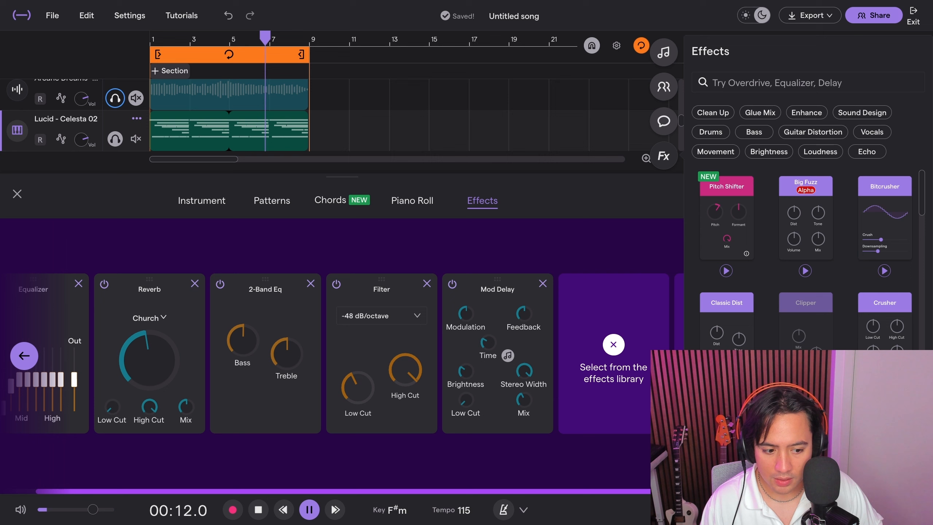
{"action": "left_click", "coordinate": [805, 309]}
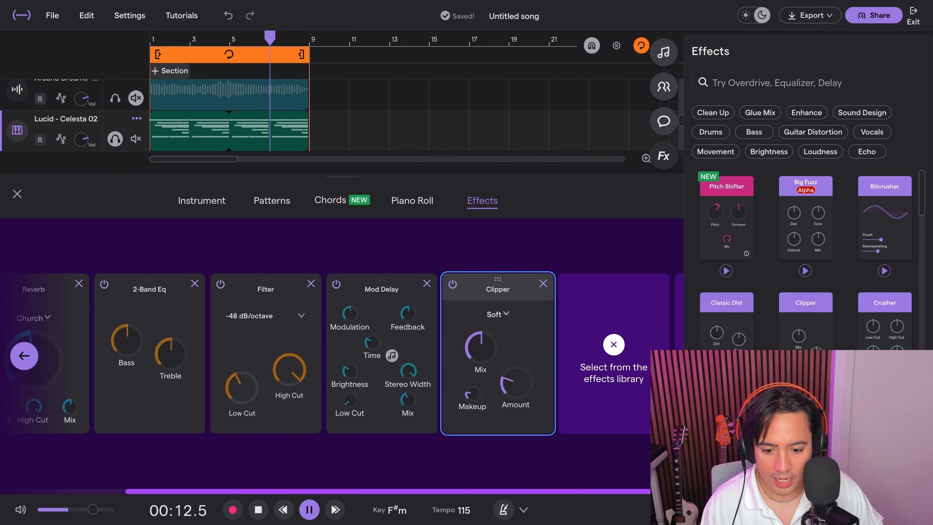
{"action": "left_click_drag", "start_coordinate": [480, 347], "coordinate": [515, 388]}
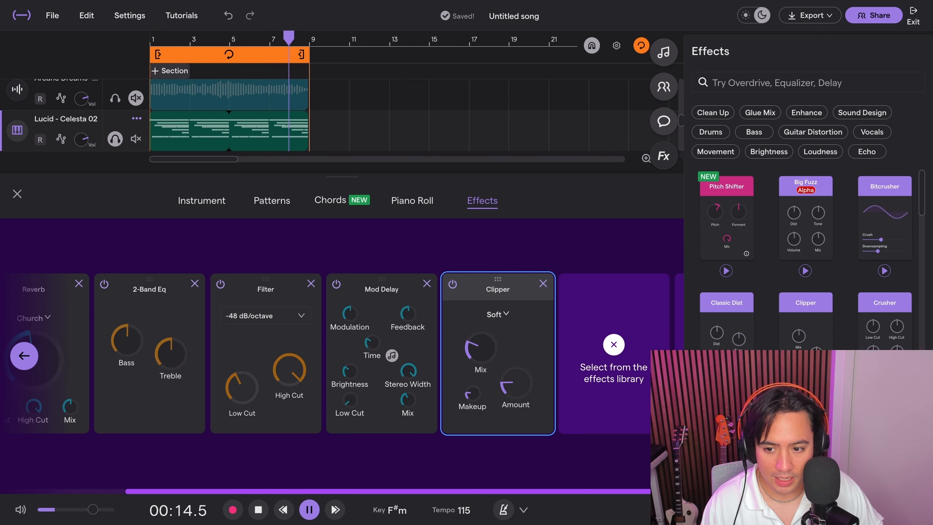
{"action": "left_click", "coordinate": [17, 194]}
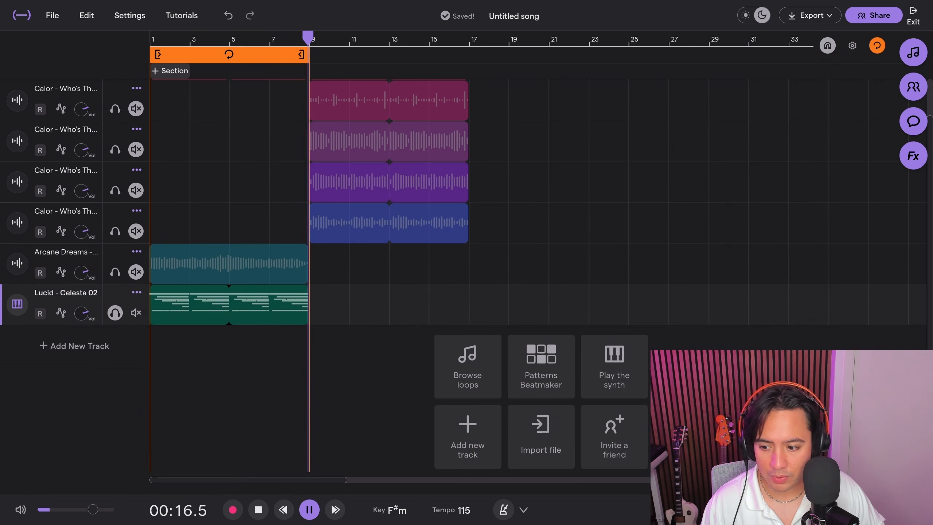
Turn off solo on the Celesta track and listen to the full mix.
{"action": "left_click", "coordinate": [115, 313]}
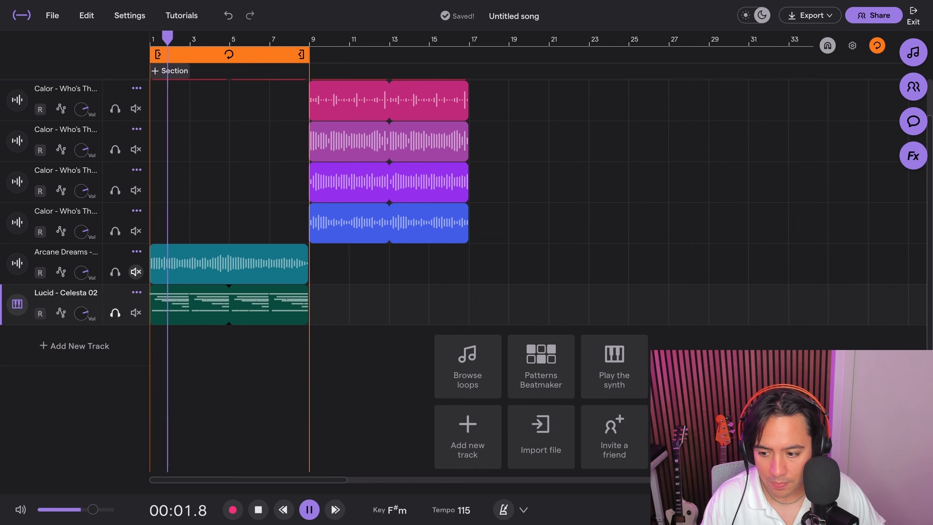
{"action": "scroll", "coordinate": [121, 301], "scroll_direction": "up", "scroll_amount": 2}
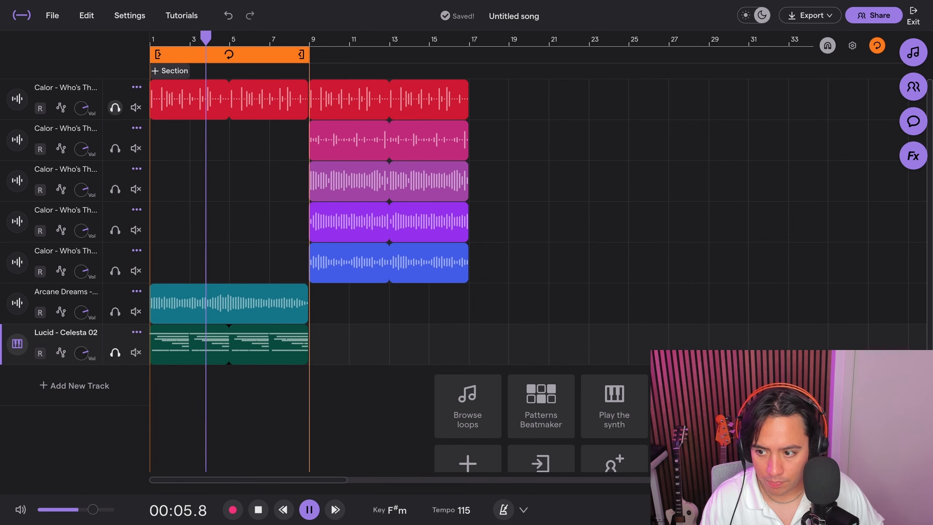
{"action": "key", "text": "space"}
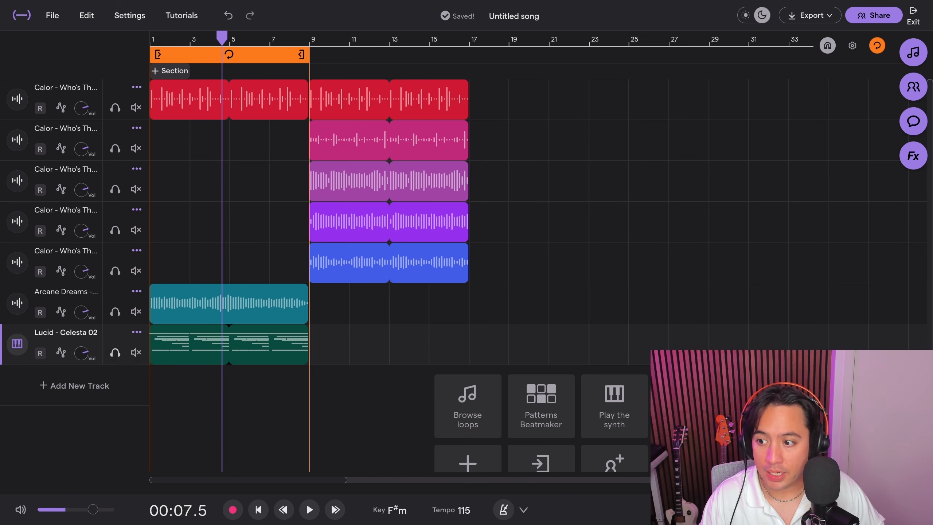
Duplicate the Calor kick track, keeping only the bar 9 to 17 clip on the original and the bar 1 to 9 clip on the copy.
{"action": "left_click", "coordinate": [66, 92]}
{"action": "key", "text": "ctrl+d"}
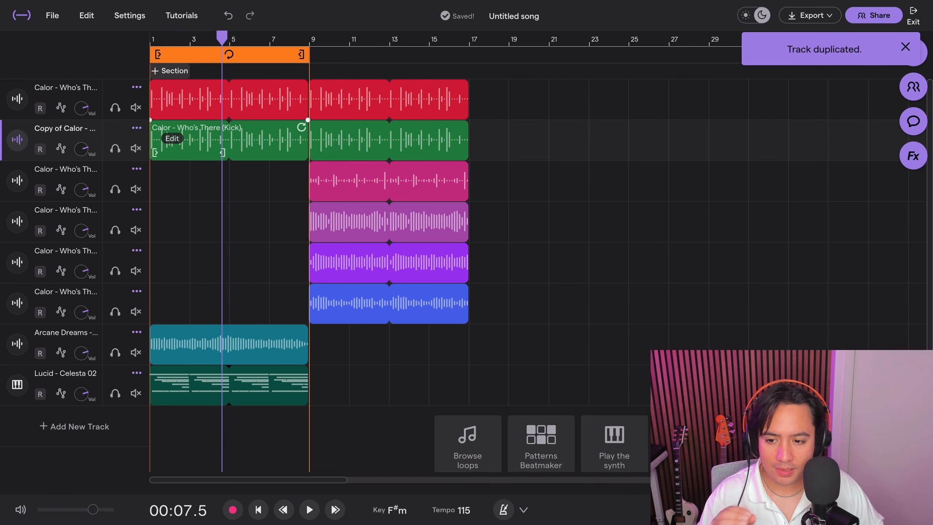
{"action": "left_click", "coordinate": [206, 141]}
{"action": "left_click", "coordinate": [229, 100]}
{"action": "key", "text": "Delete"}
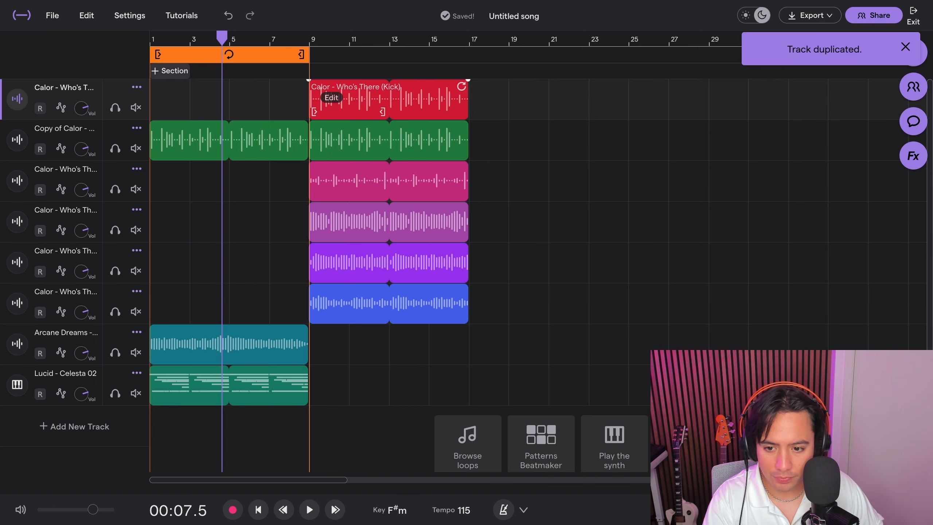
{"action": "left_click", "coordinate": [389, 141]}
{"action": "key", "text": "Delete"}
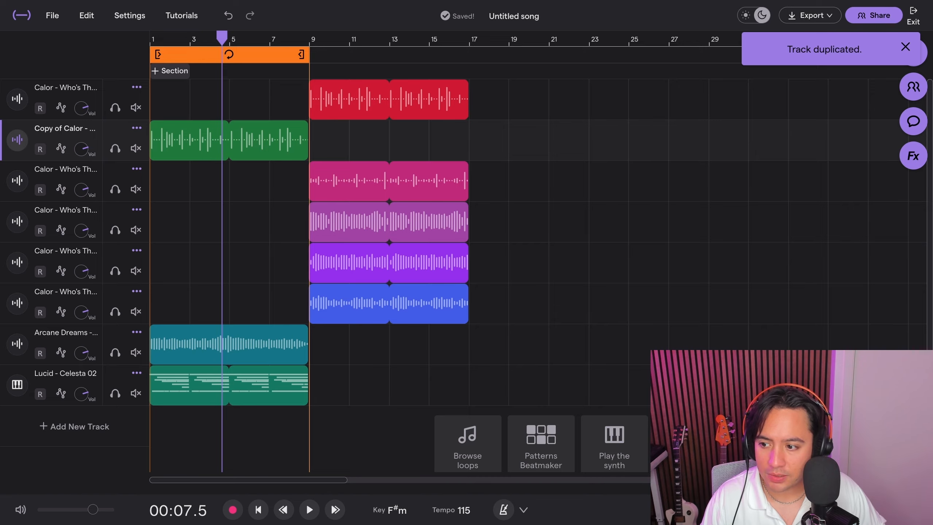
Add a Filter effect to the copied kick track, lower its high cut, and audition the result.
{"action": "left_click", "coordinate": [913, 156]}
{"action": "scroll", "coordinate": [805, 257], "scroll_direction": "down", "scroll_amount": 18}
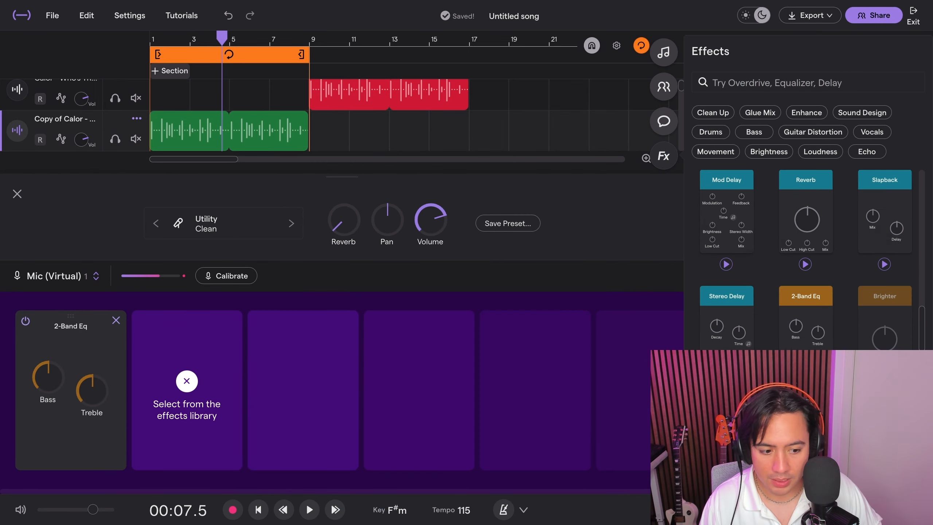
{"action": "scroll", "coordinate": [805, 257], "scroll_direction": "down", "scroll_amount": 5}
{"action": "left_click_drag", "start_coordinate": [805, 206], "coordinate": [187, 389]}
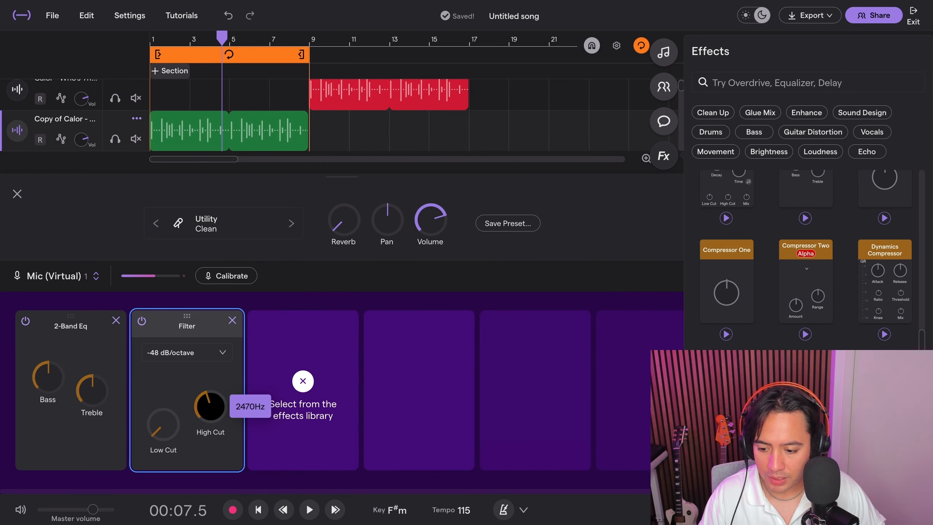
{"action": "key", "text": "space"}
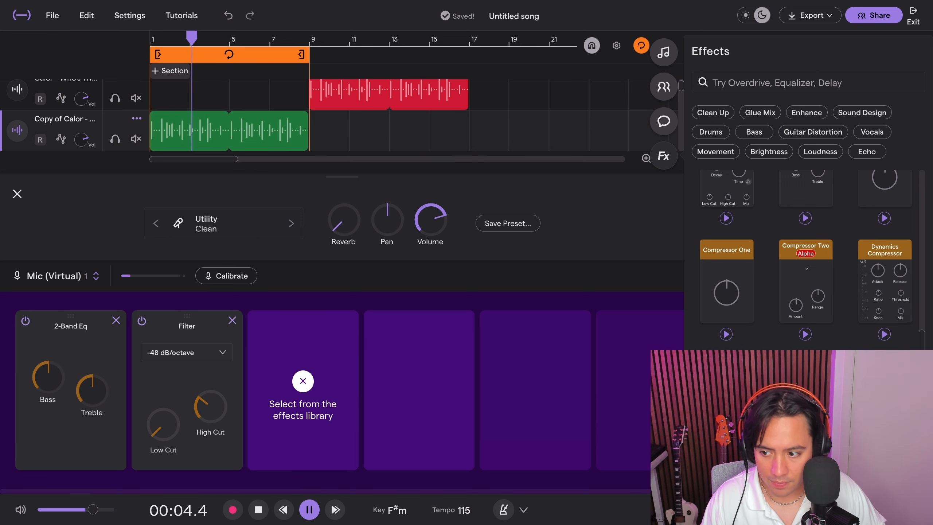
{"action": "left_click", "coordinate": [17, 194]}
{"action": "key", "text": "space"}
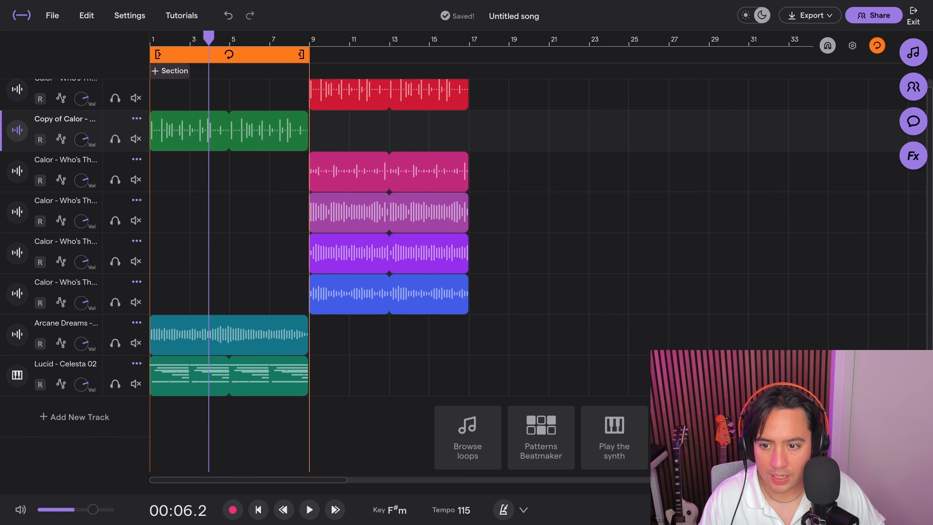
Turn off loop playback and play from bar 7 through the transition into the second section.
{"action": "left_click", "coordinate": [229, 54]}
{"action": "left_click", "coordinate": [270, 39]}
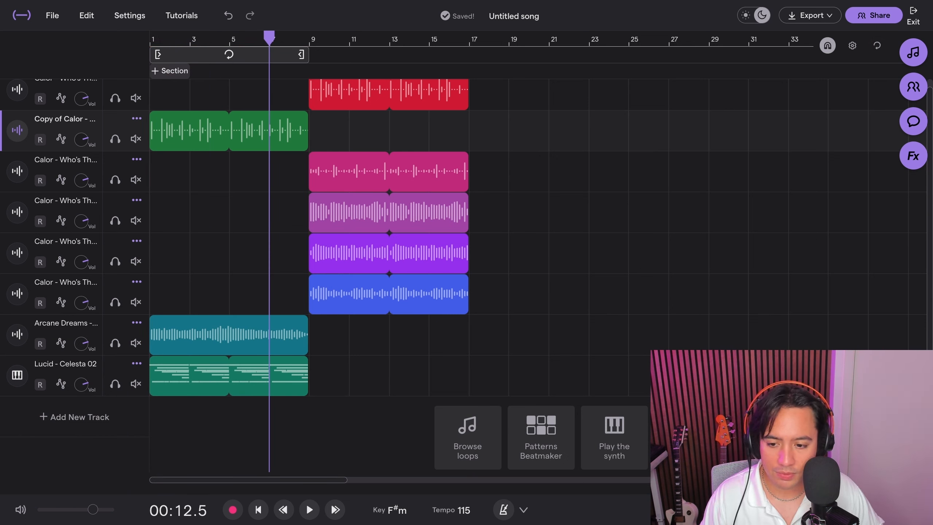
{"action": "key", "text": "space"}
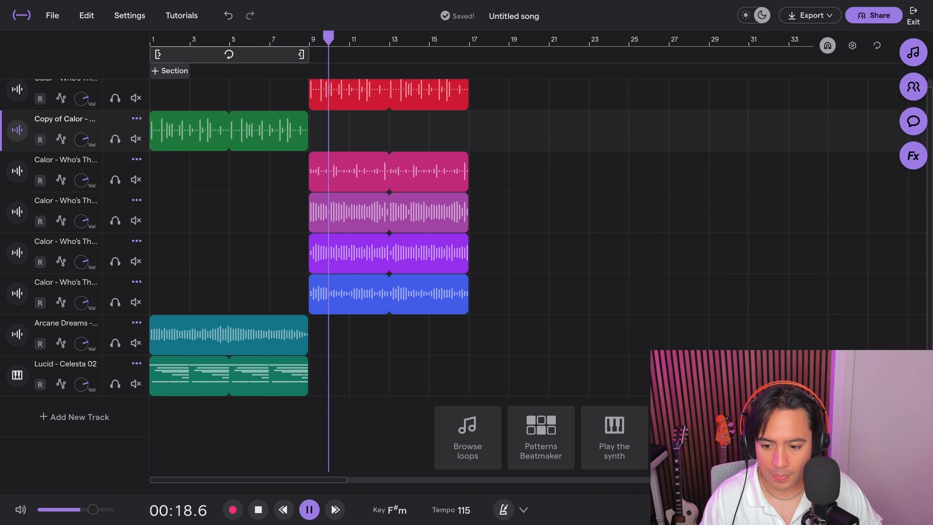
{"action": "key", "text": "space"}
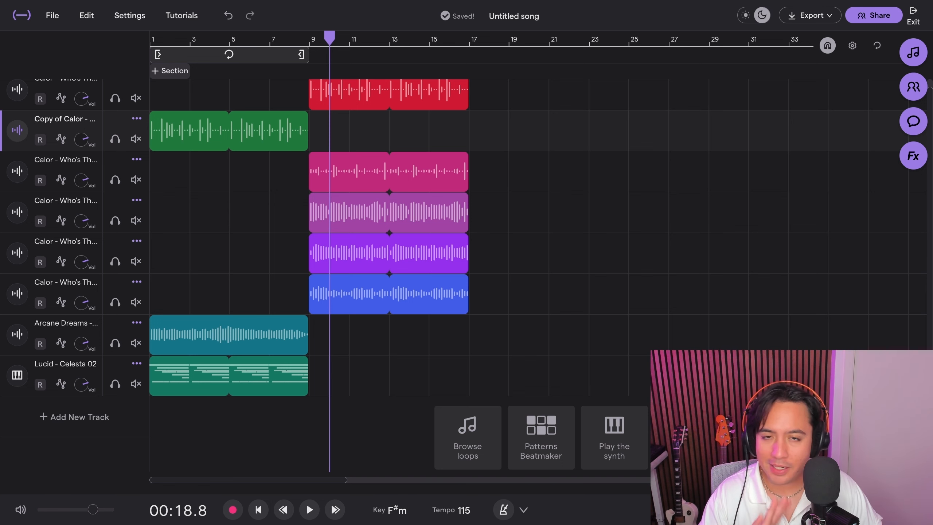
Search the loop library for "ef/ex" and add an EF/EX Riser Long loop as a new track.
{"action": "scroll", "coordinate": [467, 239], "scroll_direction": "up", "scroll_amount": 1}
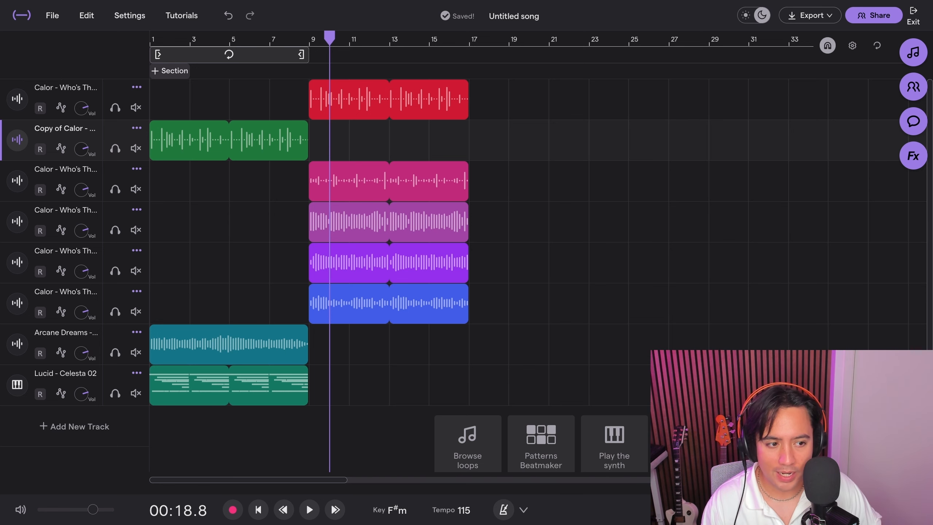
{"action": "left_click", "coordinate": [913, 52]}
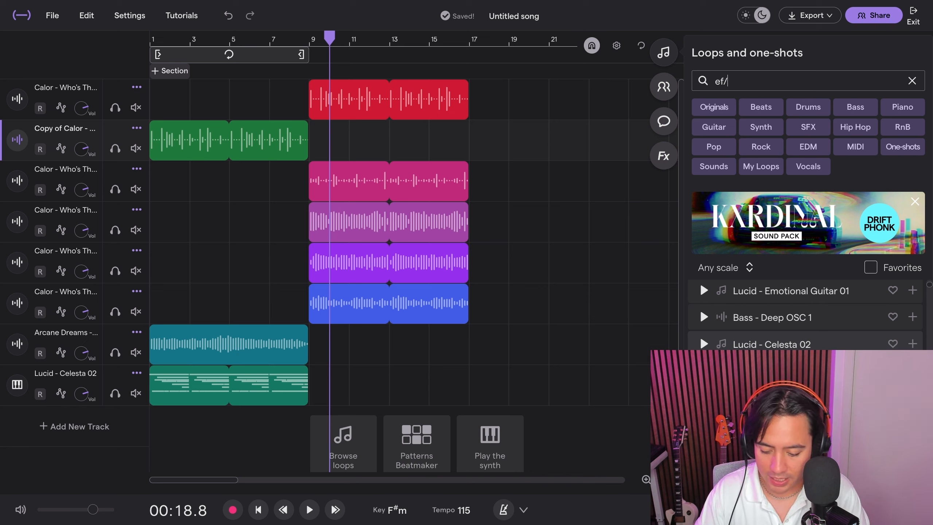
{"action": "type", "text": "x"}
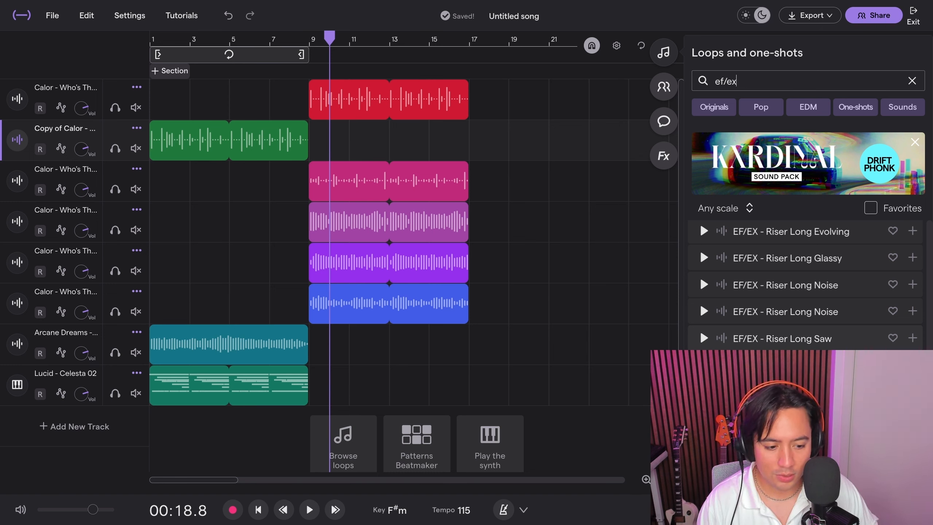
{"action": "left_click", "coordinate": [704, 311]}
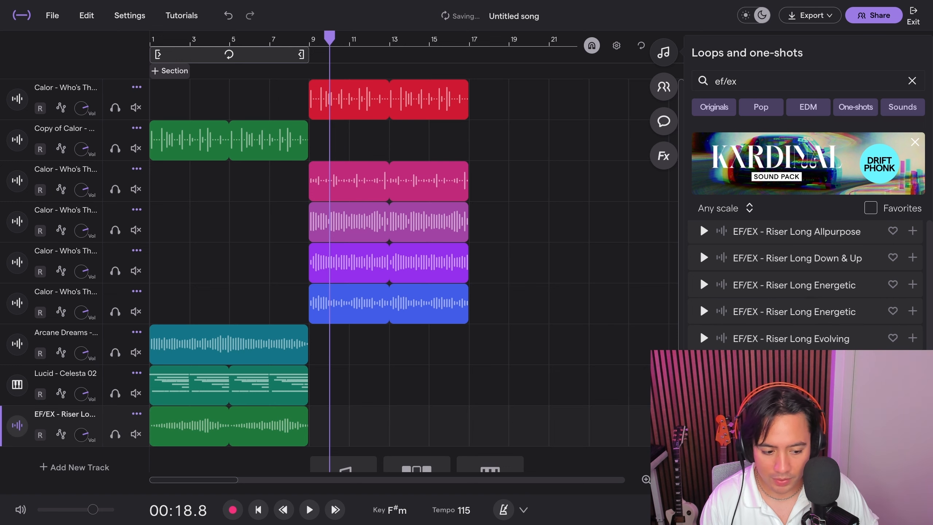
Add the EF/EX - SFX Space Glitch loop and place a single repetition of it from bar 7 to bar 11.
{"action": "scroll", "coordinate": [805, 287], "scroll_direction": "down", "scroll_amount": 12}
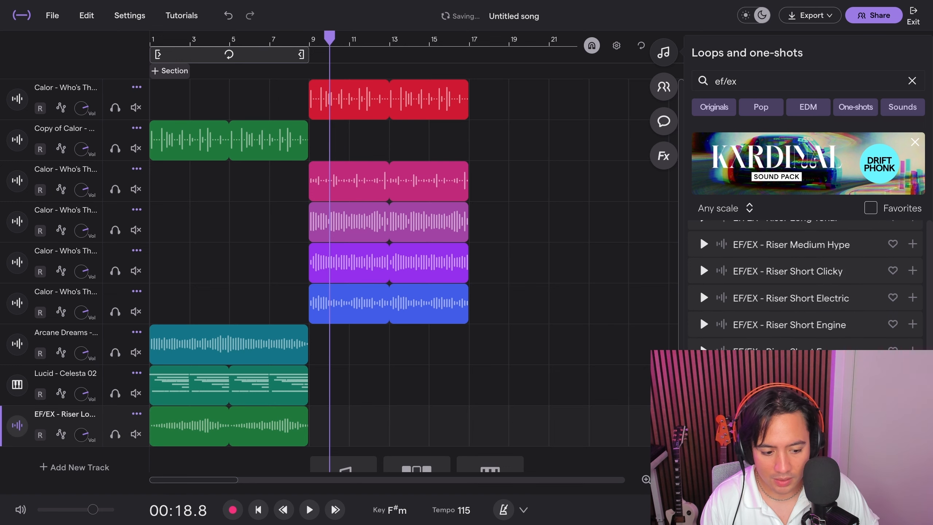
{"action": "scroll", "coordinate": [804, 287], "scroll_direction": "down", "scroll_amount": 4}
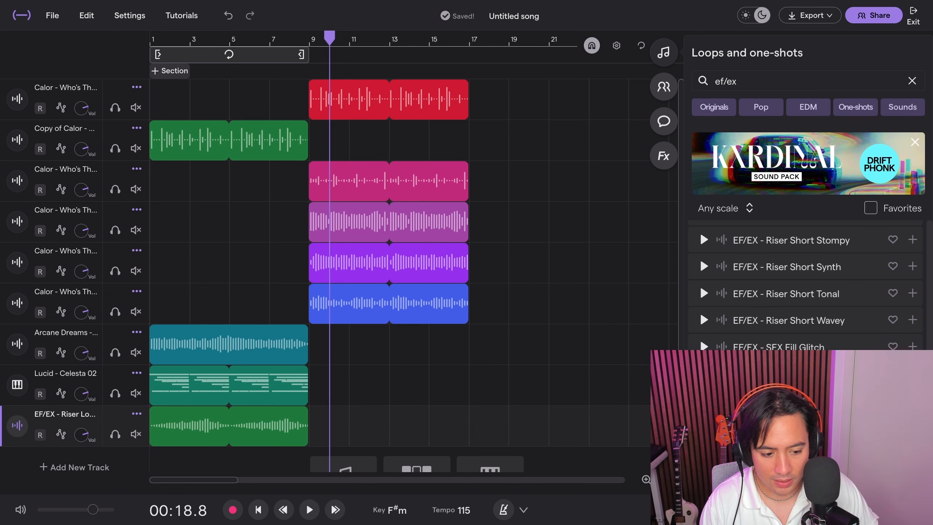
{"action": "scroll", "coordinate": [805, 287], "scroll_direction": "down", "scroll_amount": 4}
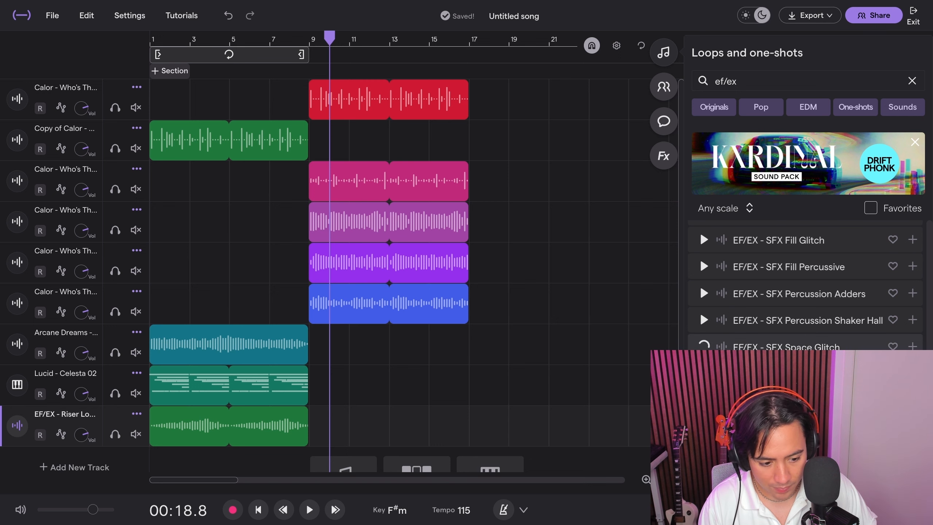
{"action": "double_click", "coordinate": [786, 347]}
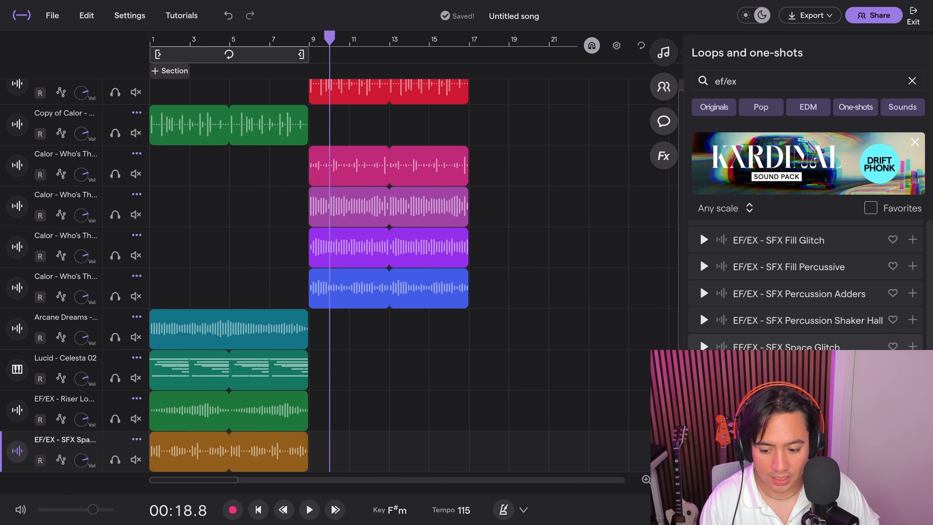
{"action": "scroll", "coordinate": [272, 367], "scroll_direction": "down", "scroll_amount": 1}
{"action": "mouse_move", "coordinate": [302, 410]}
{"action": "left_mouse_down"}
{"action": "mouse_move", "coordinate": [222, 410]}
{"action": "mouse_move", "coordinate": [307, 423]}
{"action": "left_mouse_up"}
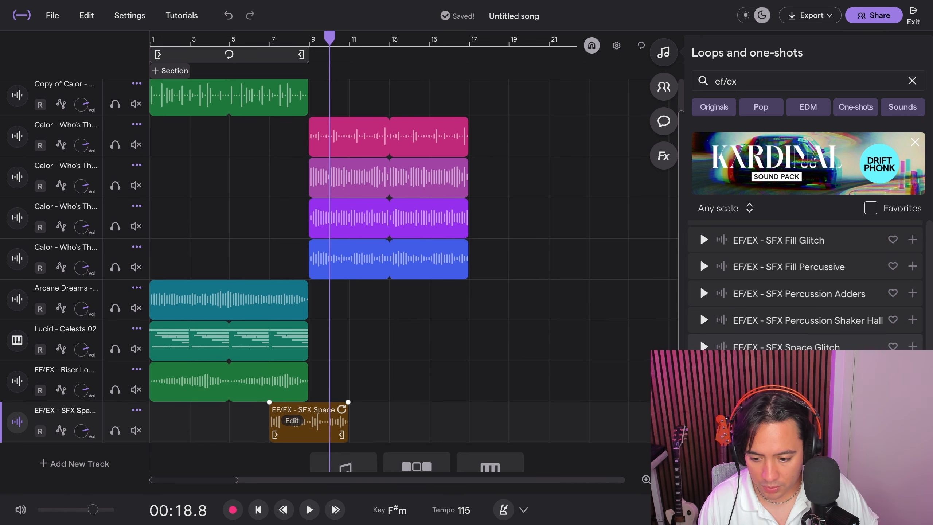
Browse the EF/EX loops and place the Background FX Crowd Loop on a new track from bar 9 to bar 17.
{"action": "scroll", "coordinate": [804, 294], "scroll_direction": "down", "scroll_amount": 8}
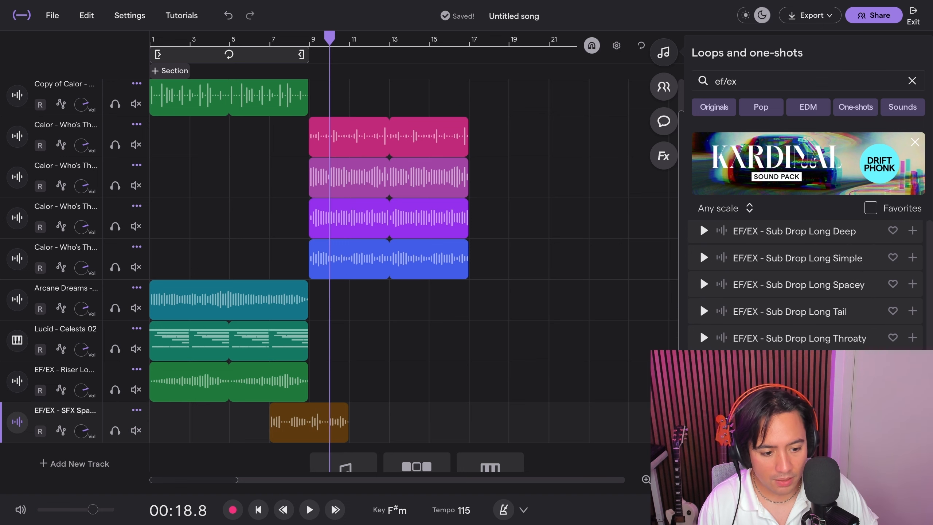
{"action": "scroll", "coordinate": [804, 287], "scroll_direction": "down", "scroll_amount": 5}
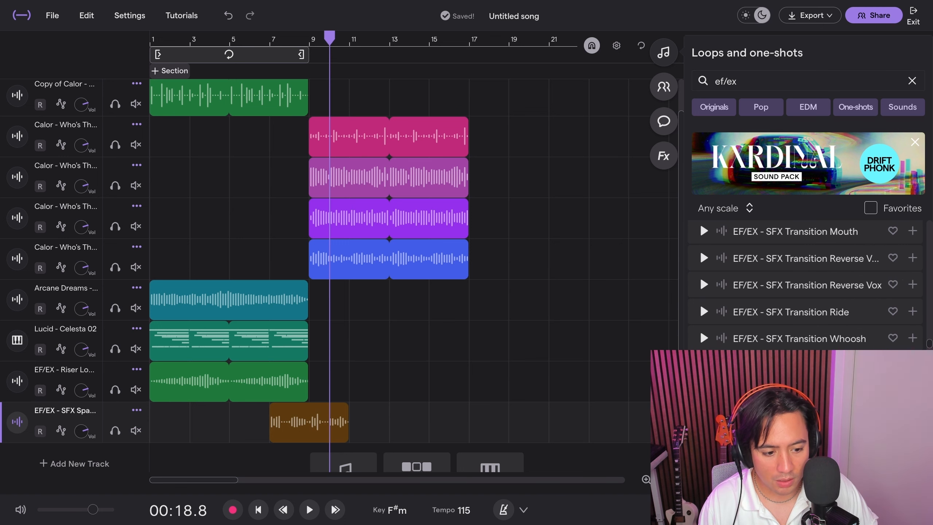
{"action": "scroll", "coordinate": [804, 287], "scroll_direction": "up", "scroll_amount": 5}
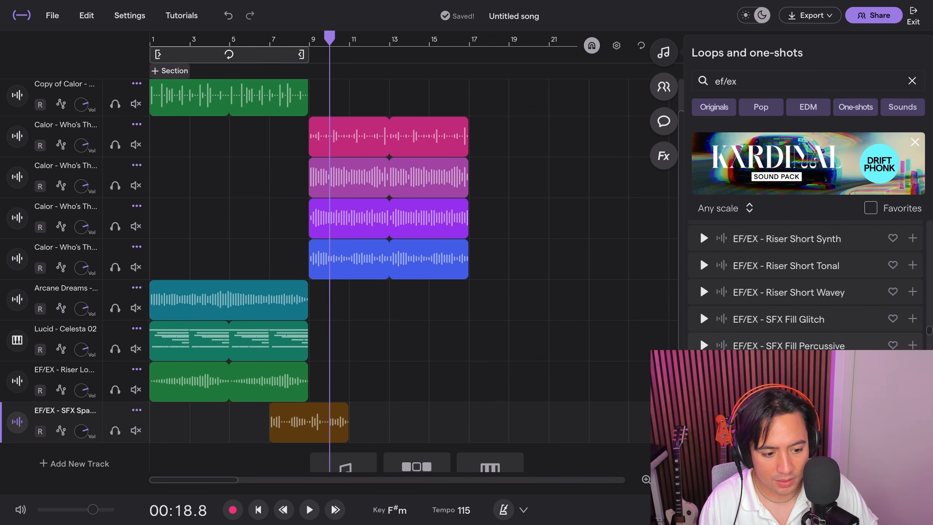
{"action": "scroll", "coordinate": [804, 287], "scroll_direction": "up", "scroll_amount": 10}
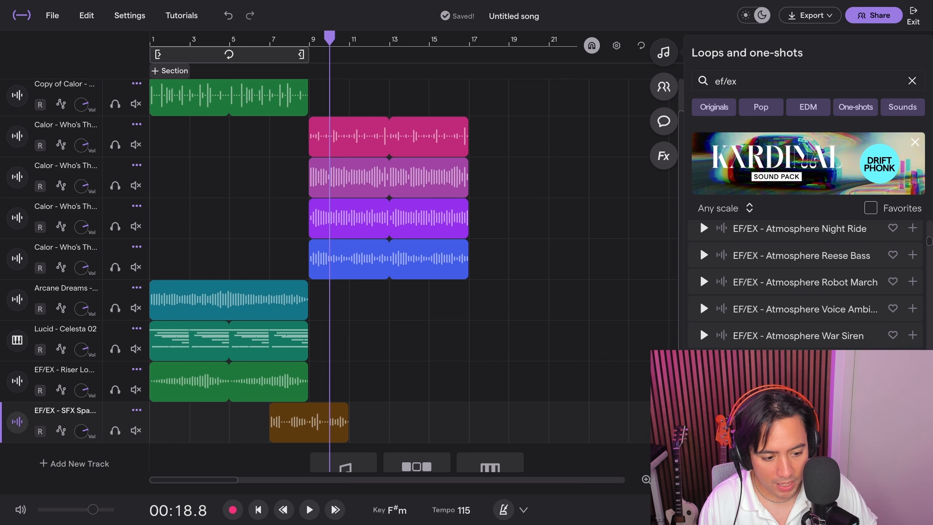
{"action": "scroll", "coordinate": [805, 286], "scroll_direction": "down", "scroll_amount": 3}
{"action": "scroll", "coordinate": [804, 286], "scroll_direction": "down", "scroll_amount": 3}
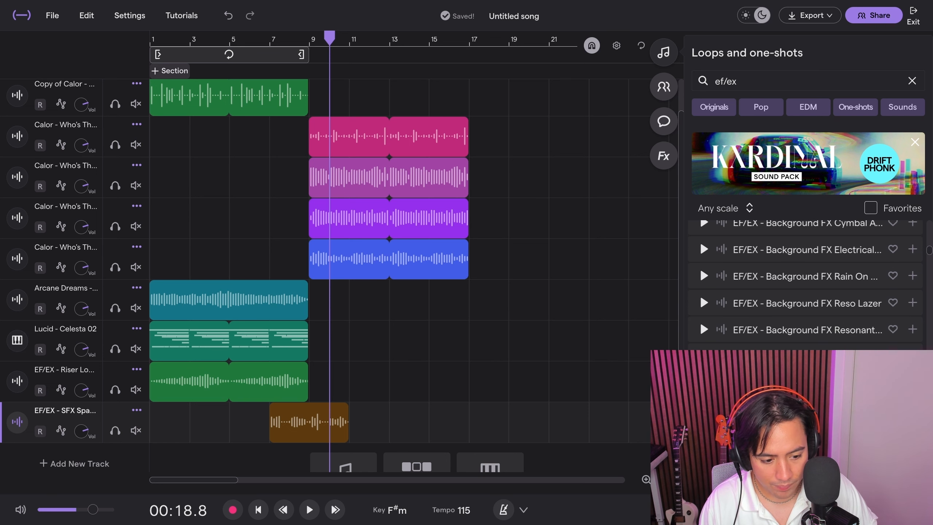
{"action": "scroll", "coordinate": [804, 287], "scroll_direction": "up", "scroll_amount": 2}
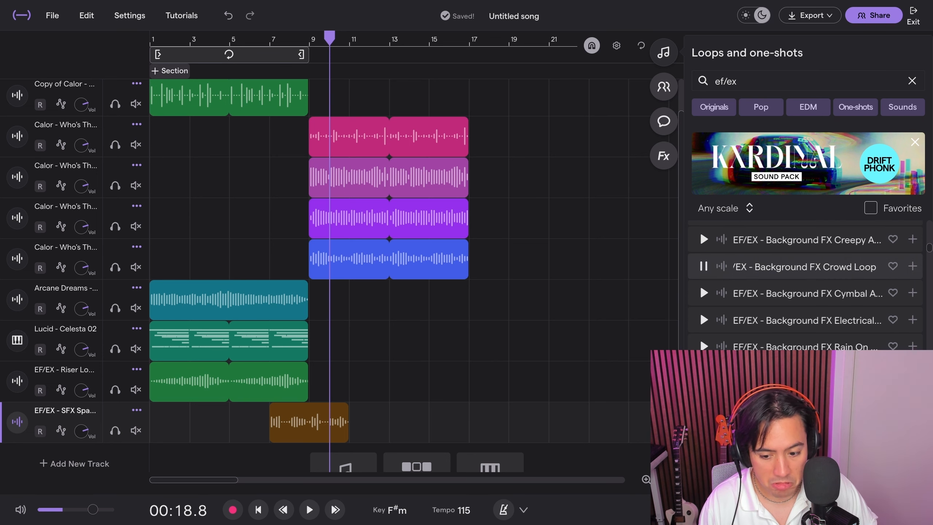
{"action": "left_click_drag", "start_coordinate": [319, 422], "coordinate": [315, 456]}
Add the EF/EX - Impact Chant loop at bar 9 on a new track and shorten it to a single repetition ending at bar 13.
{"action": "scroll", "coordinate": [804, 287], "scroll_direction": "down", "scroll_amount": 5}
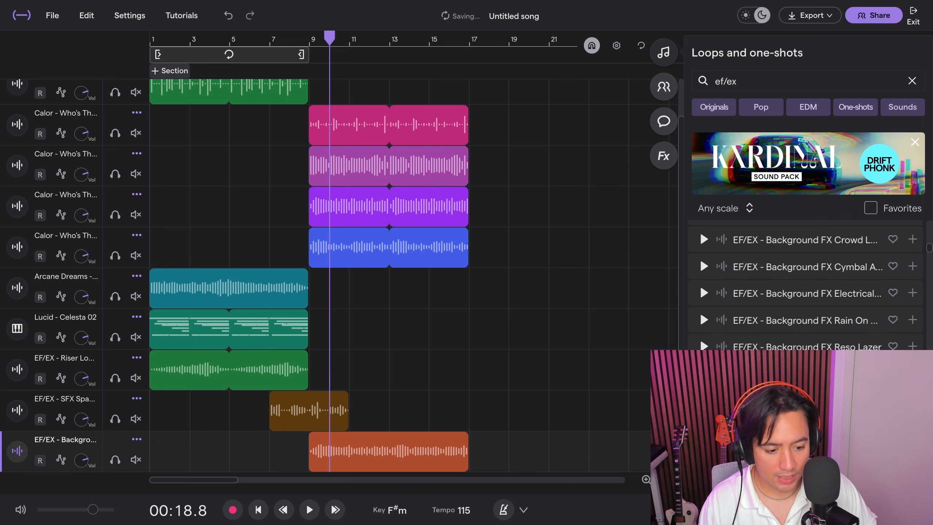
{"action": "scroll", "coordinate": [805, 287], "scroll_direction": "down", "scroll_amount": 3}
{"action": "scroll", "coordinate": [805, 285], "scroll_direction": "down", "scroll_amount": 4}
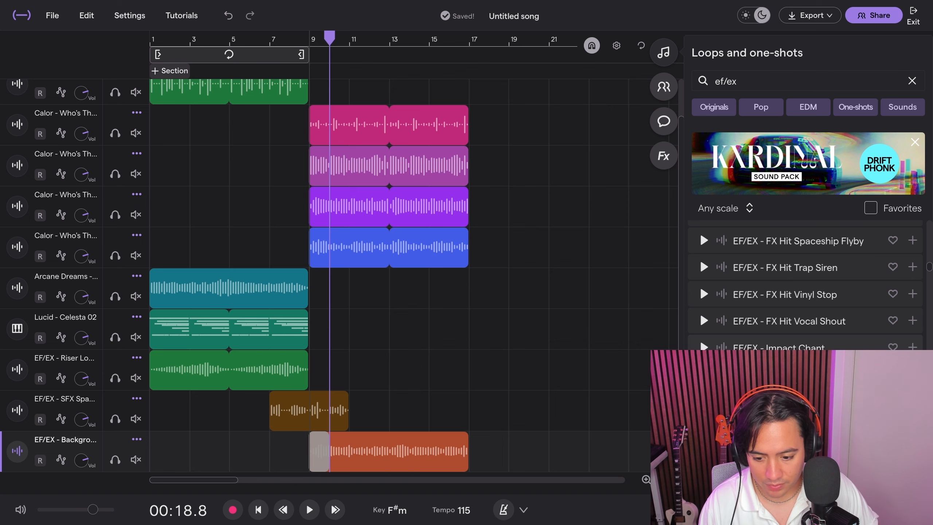
{"action": "scroll", "coordinate": [319, 422], "scroll_direction": "down", "scroll_amount": 3}
{"action": "left_click_drag", "start_coordinate": [319, 395], "coordinate": [319, 394]}
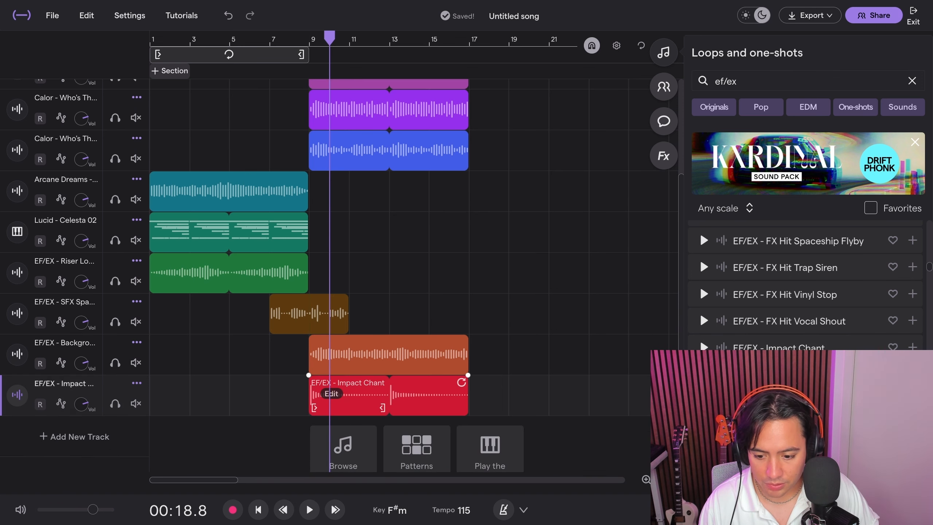
{"action": "left_click_drag", "start_coordinate": [462, 382], "coordinate": [389, 383]}
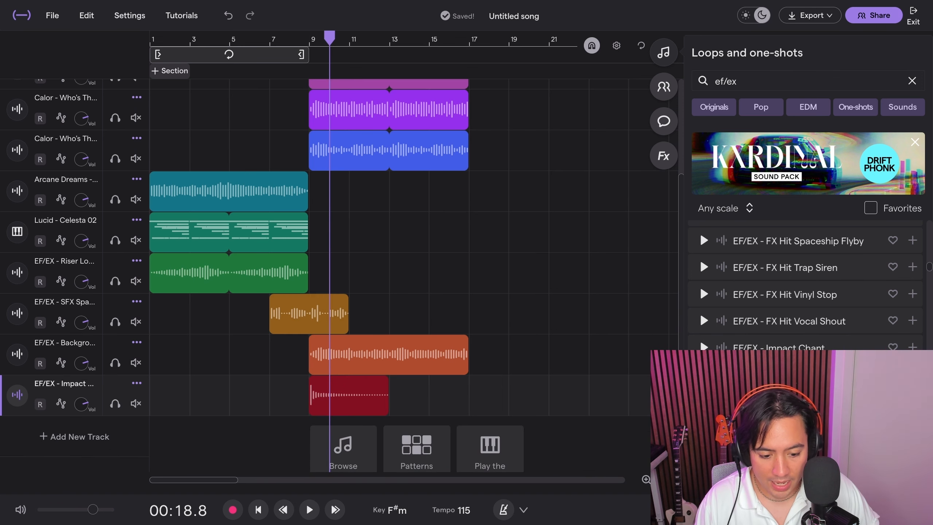
Trim the SFX Space Glitch clip to one bar, running from bar 8 to bar 9.
{"action": "left_click", "coordinate": [647, 479]}
{"action": "left_click", "coordinate": [646, 480]}
{"action": "left_click_drag", "start_coordinate": [368, 312], "coordinate": [400, 312]}
{"action": "left_click_drag", "start_coordinate": [472, 326], "coordinate": [378, 326]}
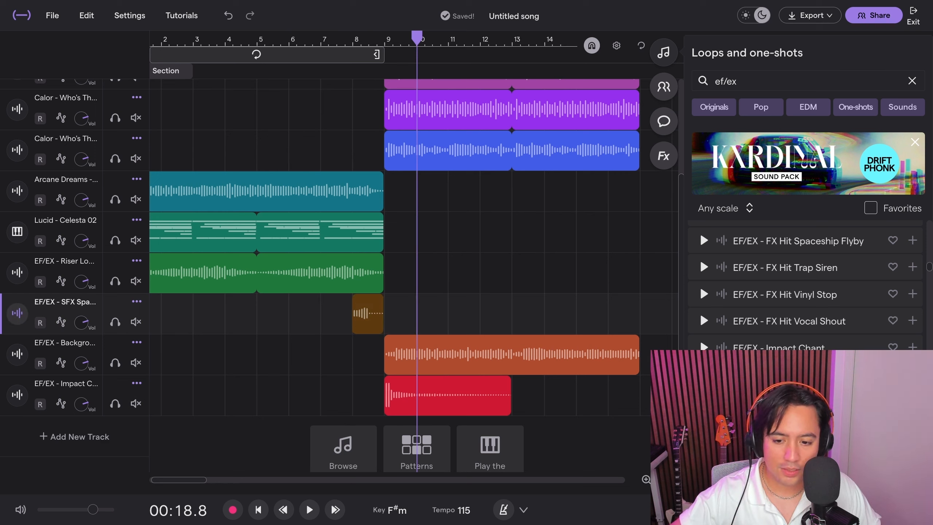
Trim the Arcane Dreams and Riser Long Noise clips to end midway through bar 8, and play the transition from about bar 7.
{"action": "left_click_drag", "start_coordinate": [378, 203], "coordinate": [362, 203]}
{"action": "left_click", "coordinate": [249, 285]}
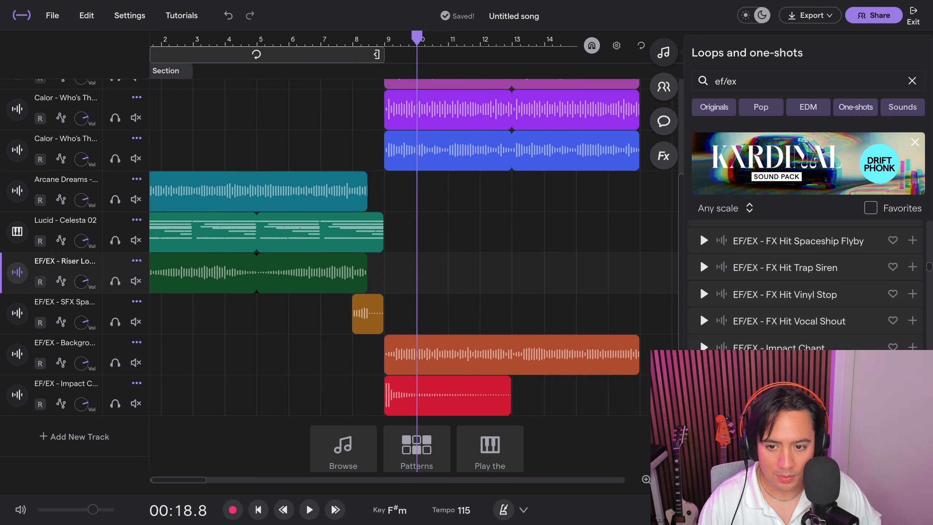
{"action": "left_click_drag", "start_coordinate": [417, 38], "coordinate": [320, 39]}
{"action": "key", "text": "space"}
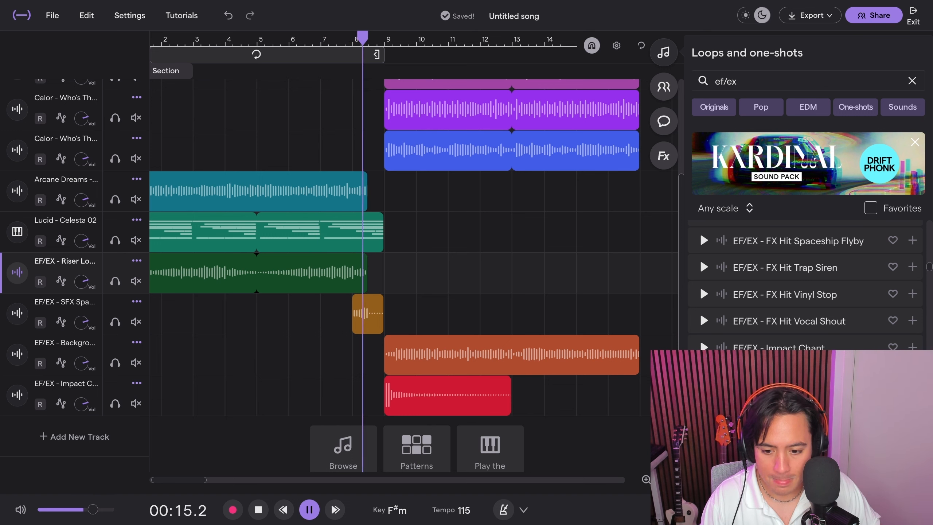
{"action": "key", "text": "space"}
Move the SFX Space Glitch clip to start midway through bar 8, and play the transition from bar 8.
{"action": "left_click_drag", "start_coordinate": [368, 313], "coordinate": [383, 312]}
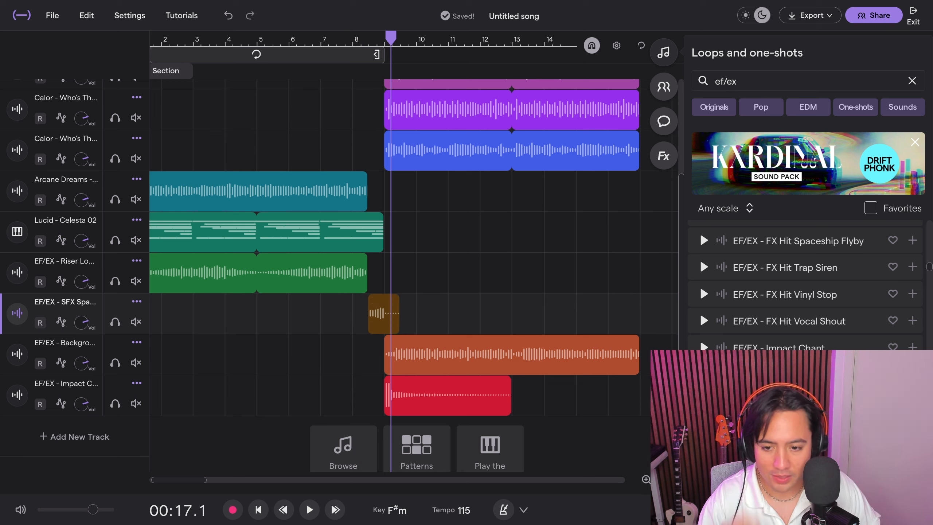
{"action": "left_click_drag", "start_coordinate": [391, 38], "coordinate": [352, 38]}
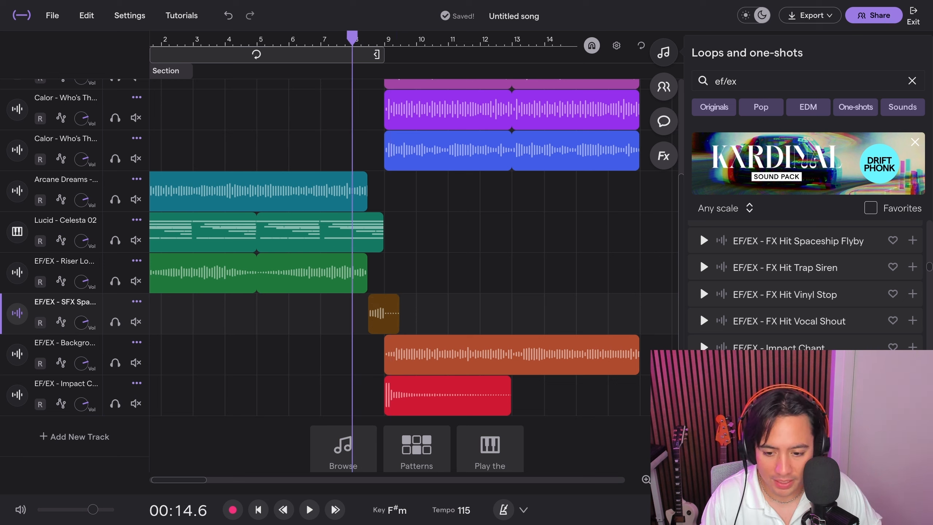
{"action": "key", "text": "space"}
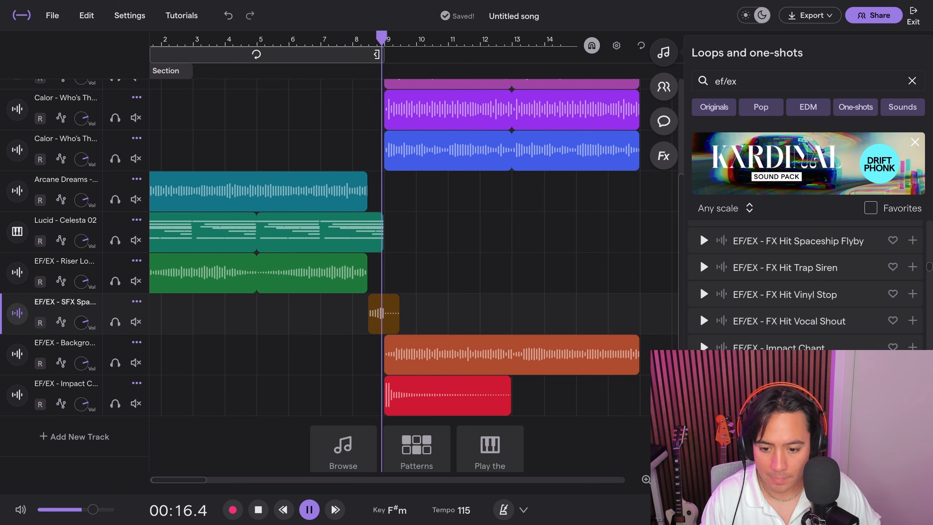
{"action": "key", "text": "space"}
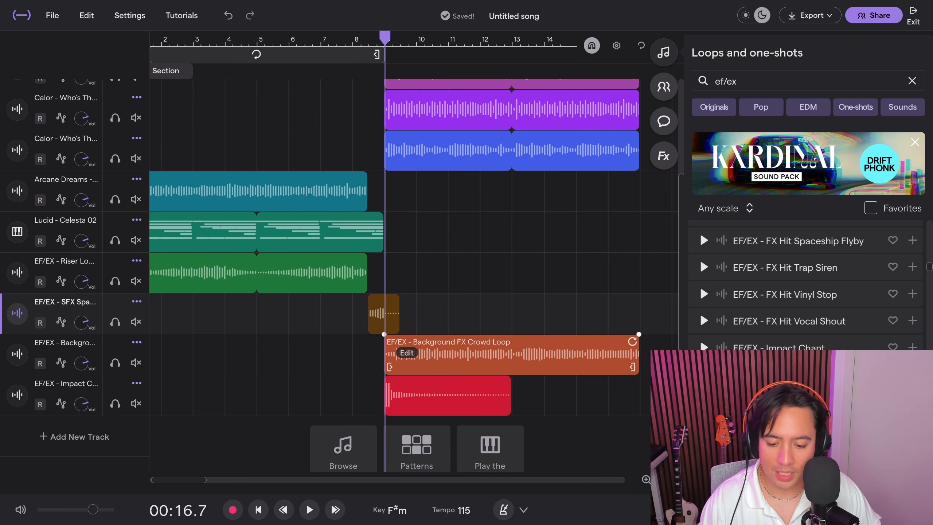
Audition the Impact Chant track and the Background FX Crowd Loop track one at a time in solo.
{"action": "left_click", "coordinate": [114, 404]}
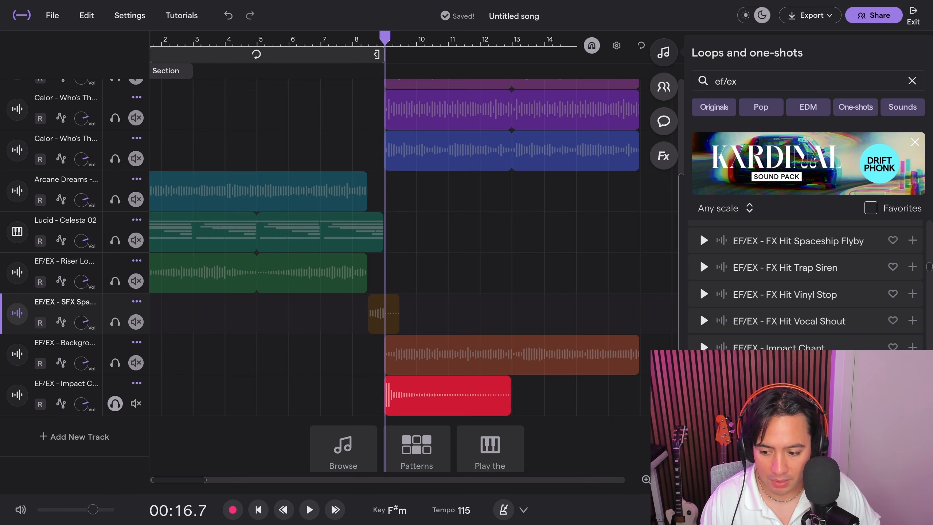
{"action": "key", "text": "space"}
{"action": "key", "text": "space"}
{"action": "left_click", "coordinate": [115, 403]}
{"action": "left_click", "coordinate": [115, 362]}
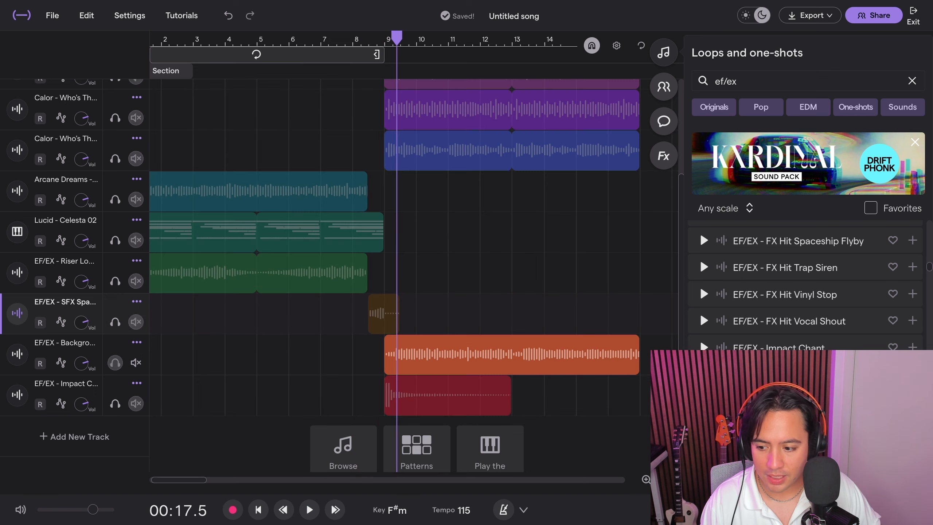
{"action": "key", "text": "space"}
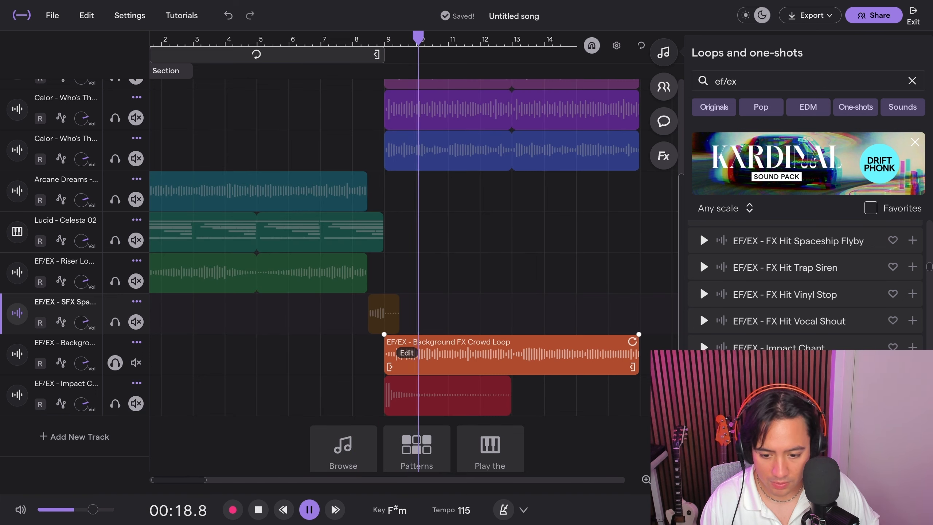
{"action": "key", "text": "space"}
{"action": "left_click", "coordinate": [115, 363]}
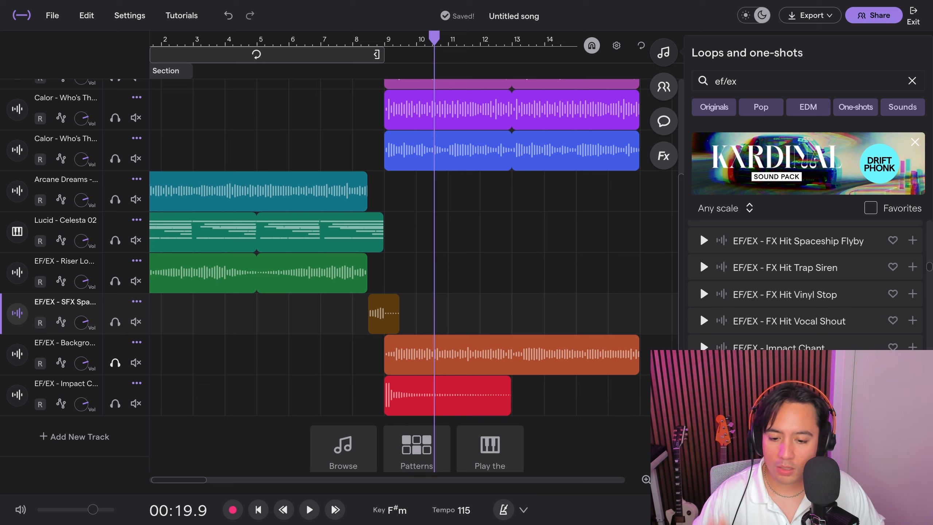
Lower the volumes of the Background FX Crowd Loop and Impact Chant tracks.
{"action": "left_click_drag", "start_coordinate": [81, 322], "coordinate": [81, 336]}
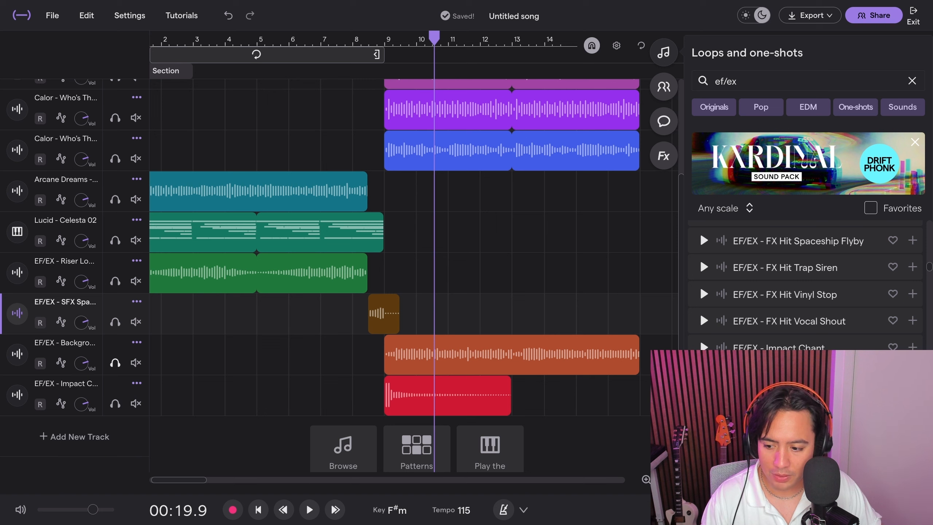
{"action": "left_click_drag", "start_coordinate": [81, 363], "coordinate": [81, 450]}
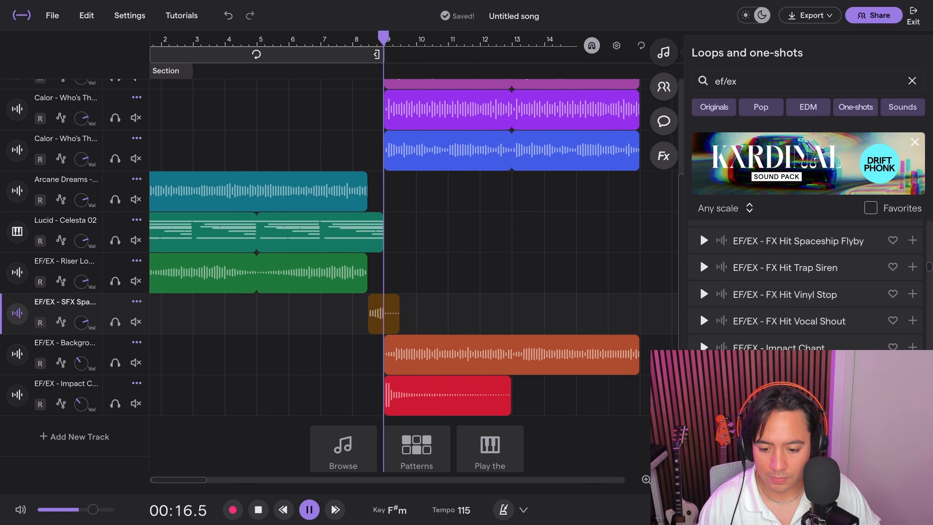
{"action": "mouse_move", "coordinate": [81, 363]}
{"action": "left_mouse_down"}
{"action": "mouse_move", "coordinate": [81, 352]}
{"action": "mouse_move", "coordinate": [81, 364]}
{"action": "left_mouse_up"}
Readjust the Impact Chant track's volume in solo while replaying its hit at bar 9, and play it with all tracks unsoloed.
{"action": "left_click", "coordinate": [115, 404]}
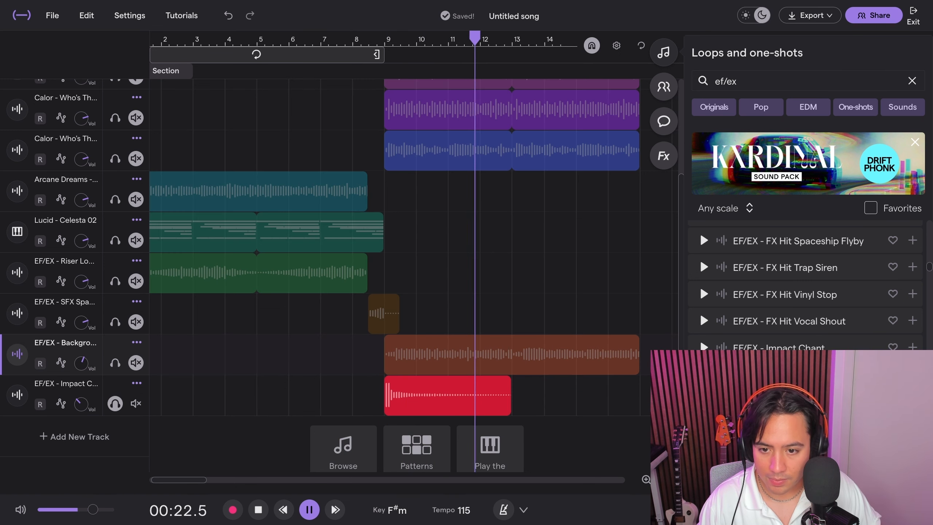
{"action": "left_click", "coordinate": [368, 40]}
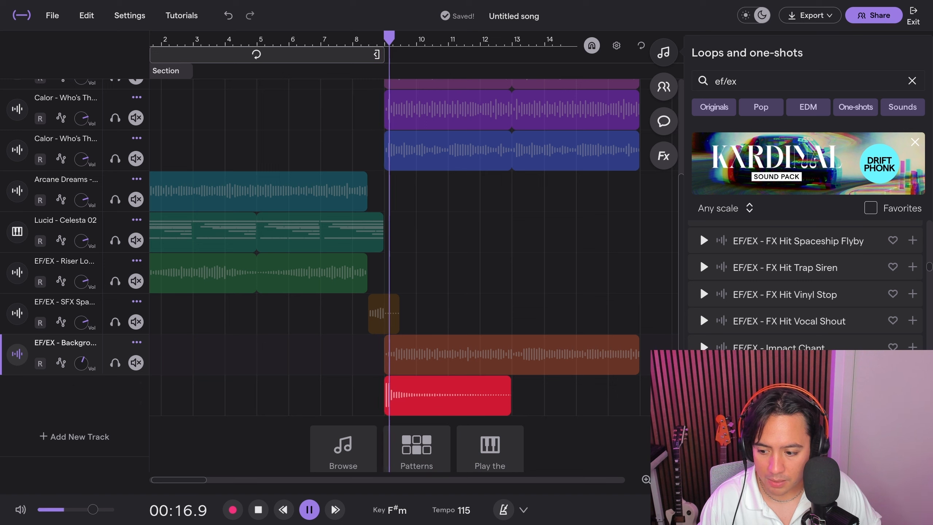
{"action": "mouse_move", "coordinate": [81, 403]}
{"action": "left_mouse_down"}
{"action": "mouse_move", "coordinate": [81, 392]}
{"action": "mouse_move", "coordinate": [81, 412]}
{"action": "left_mouse_up"}
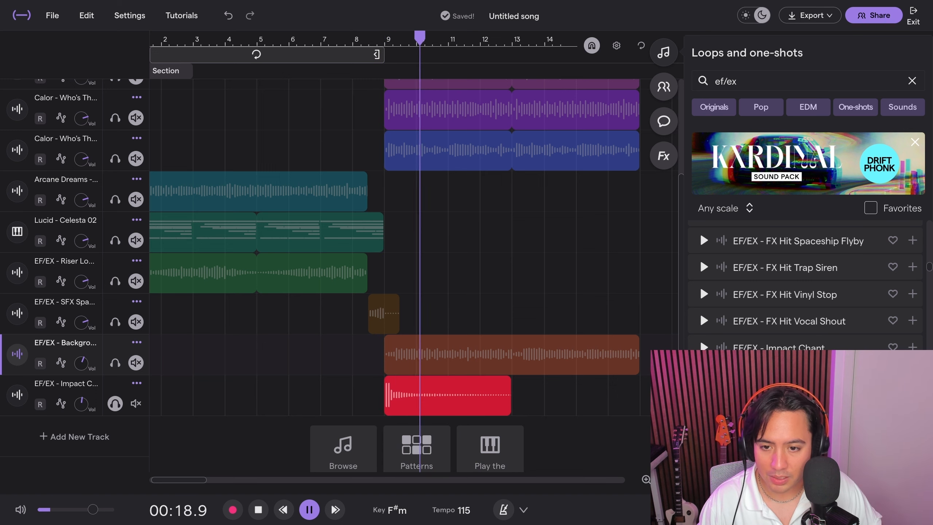
{"action": "key", "text": "space"}
{"action": "left_click", "coordinate": [361, 40]}
{"action": "key", "text": "space"}
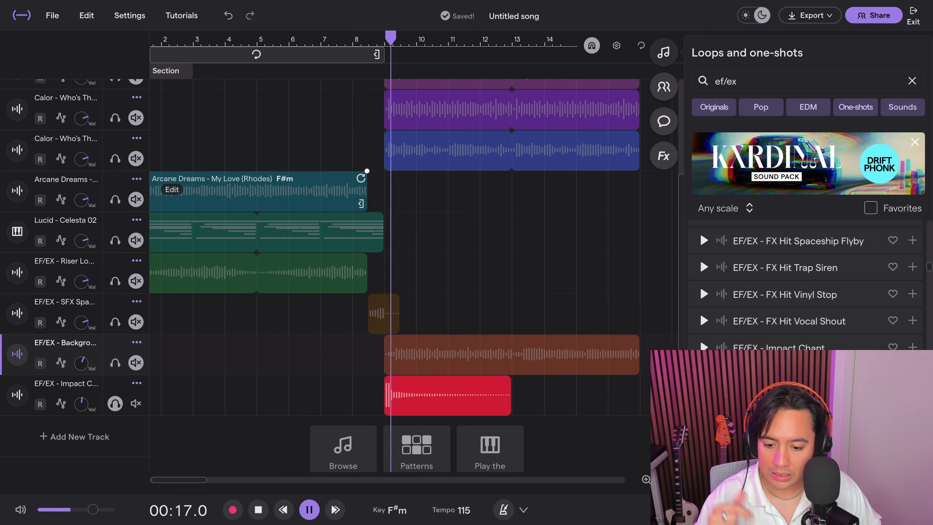
{"action": "left_click", "coordinate": [115, 403]}
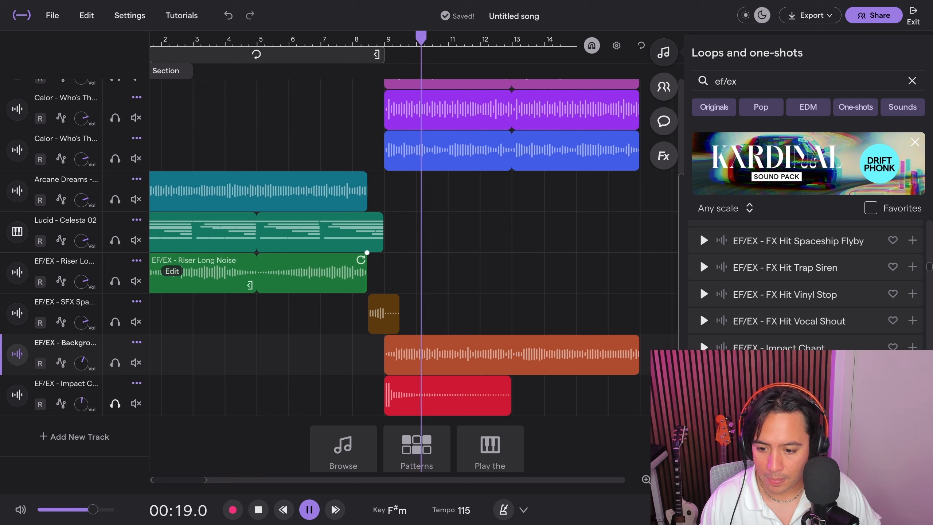
{"action": "key", "text": "space"}
Move the Riser Long Noise clip to start at bar 6 and shorten it to a single repetition ending at bar 10.
{"action": "left_click_drag", "start_coordinate": [290, 274], "coordinate": [451, 274]}
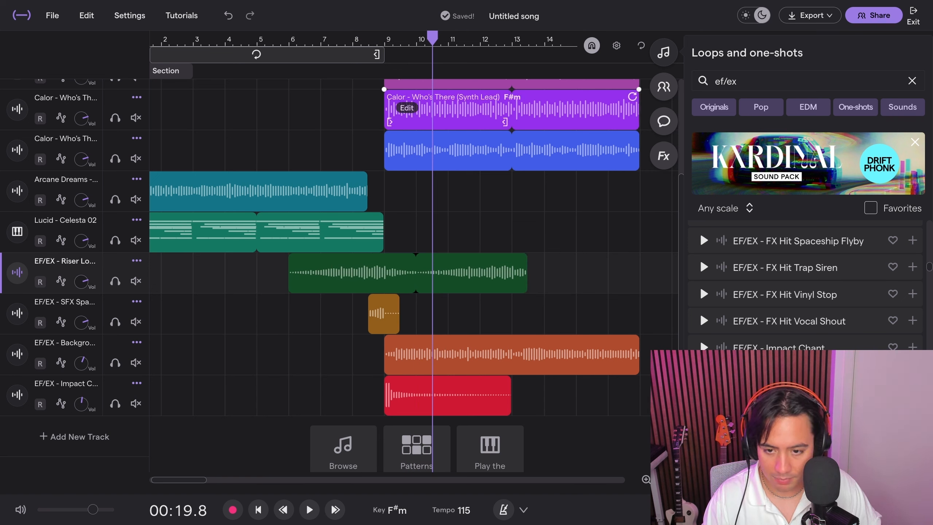
{"action": "left_click_drag", "start_coordinate": [392, 40], "coordinate": [384, 40]}
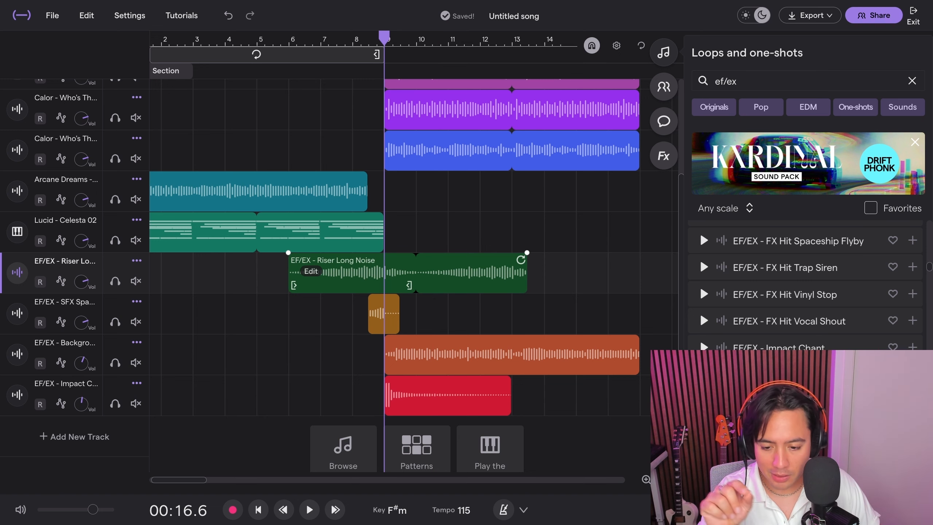
{"action": "left_click_drag", "start_coordinate": [525, 255], "coordinate": [414, 255]}
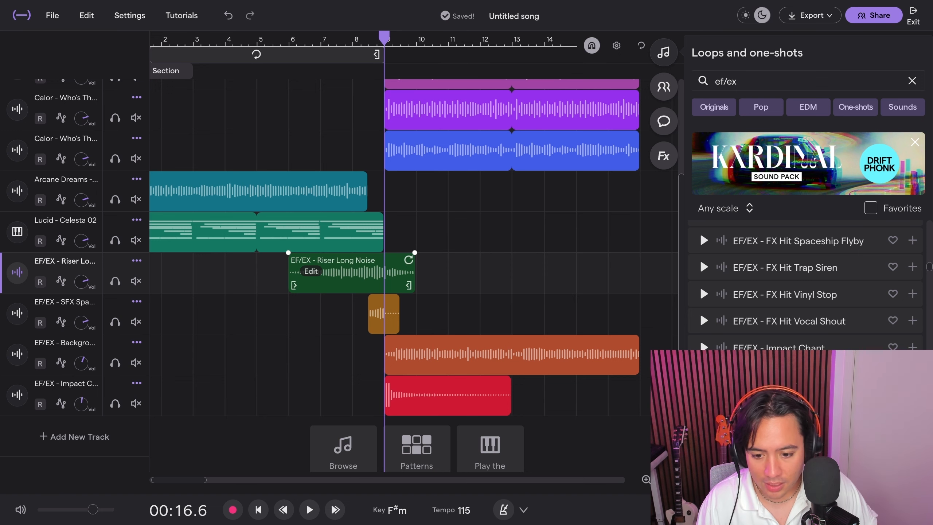
Add a fade-in to the Riser Long Noise clip that reaches nearly to bar 9.
{"action": "scroll", "coordinate": [369, 272], "scroll_direction": "up", "scroll_amount": 3}
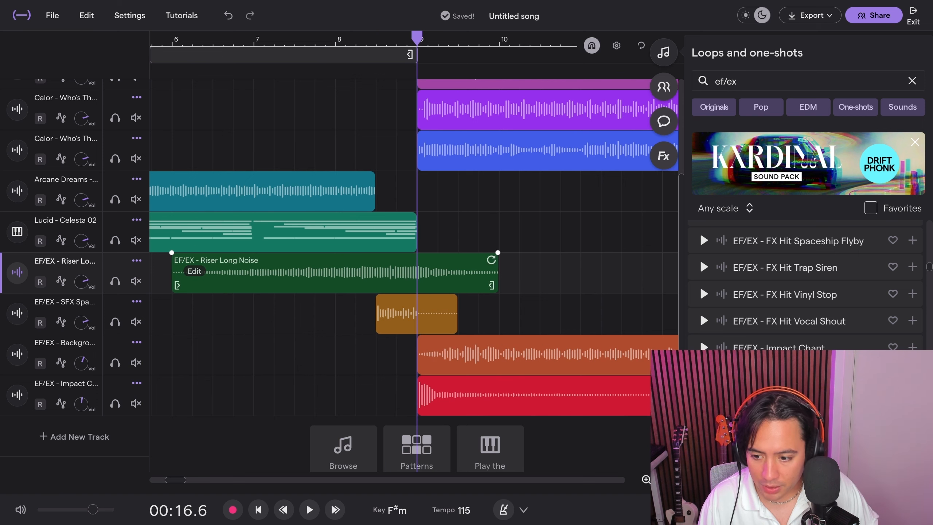
{"action": "scroll", "coordinate": [172, 252], "scroll_direction": "left", "scroll_amount": 2}
{"action": "left_click_drag", "start_coordinate": [204, 253], "coordinate": [444, 252]}
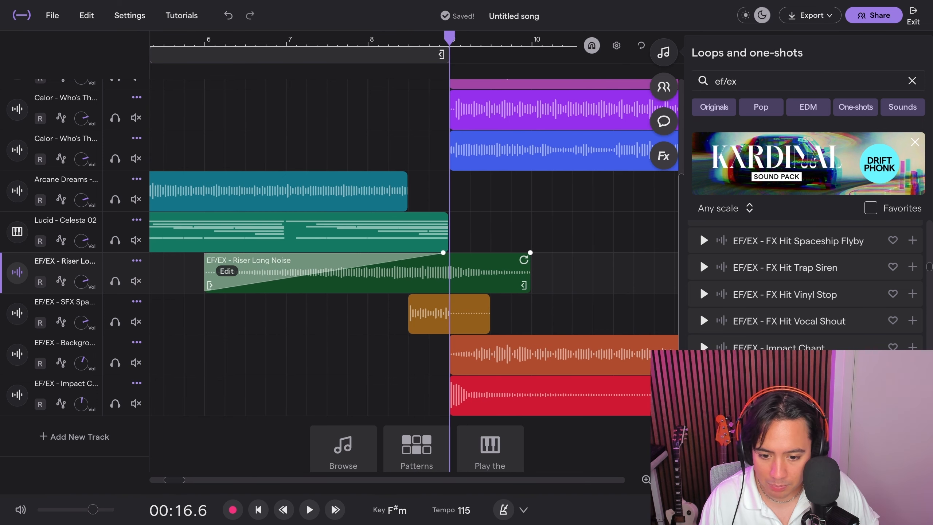
Solo the Impact Chant and Riser Long Noise tracks and play them from shortly before bar 9.
{"action": "left_click_drag", "start_coordinate": [449, 38], "coordinate": [398, 38]}
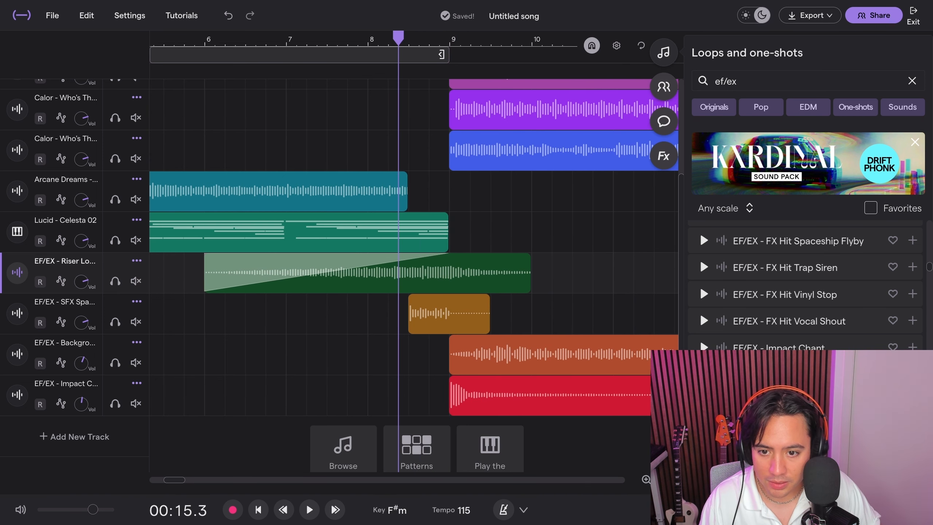
{"action": "left_click", "coordinate": [115, 404]}
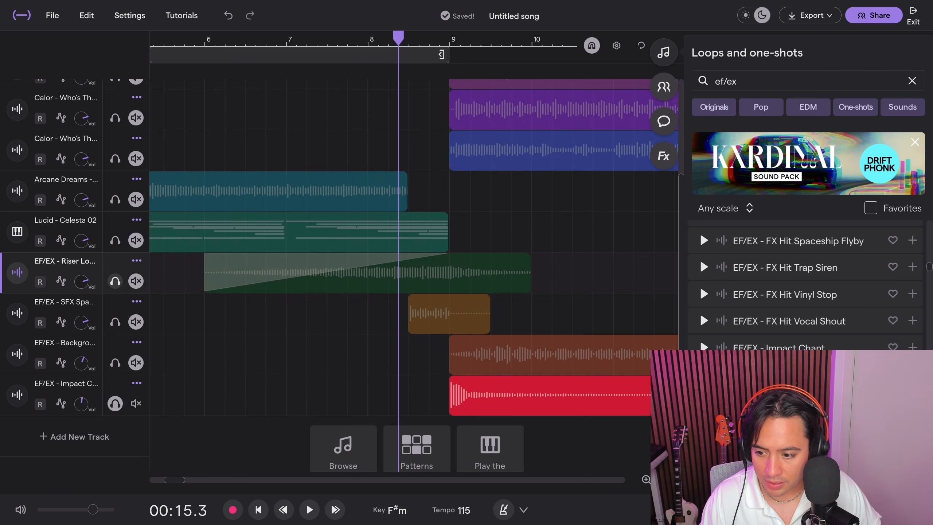
{"action": "left_click", "coordinate": [115, 281]}
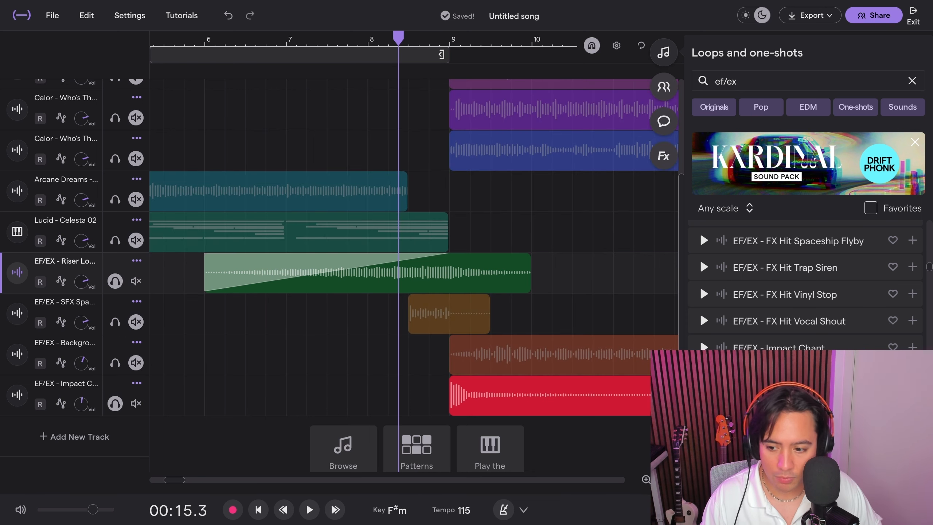
{"action": "key", "text": "space"}
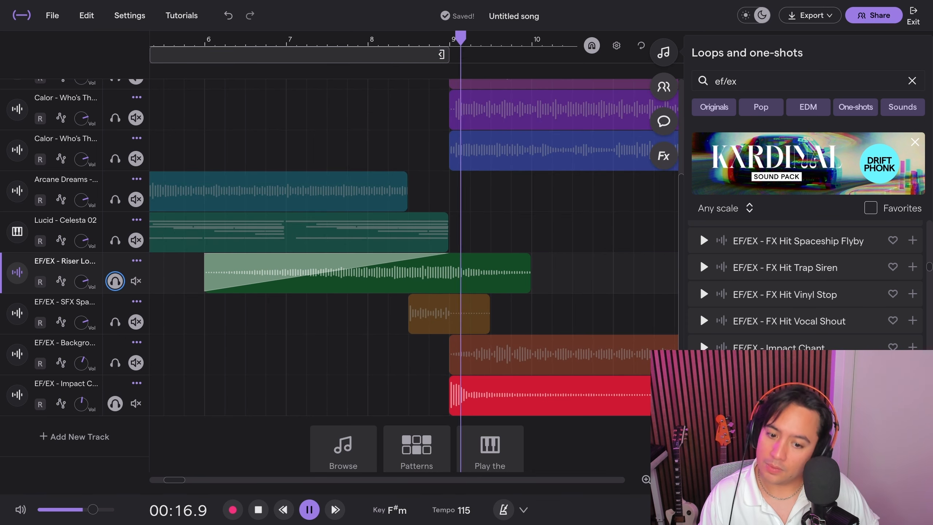
{"action": "key", "text": "space"}
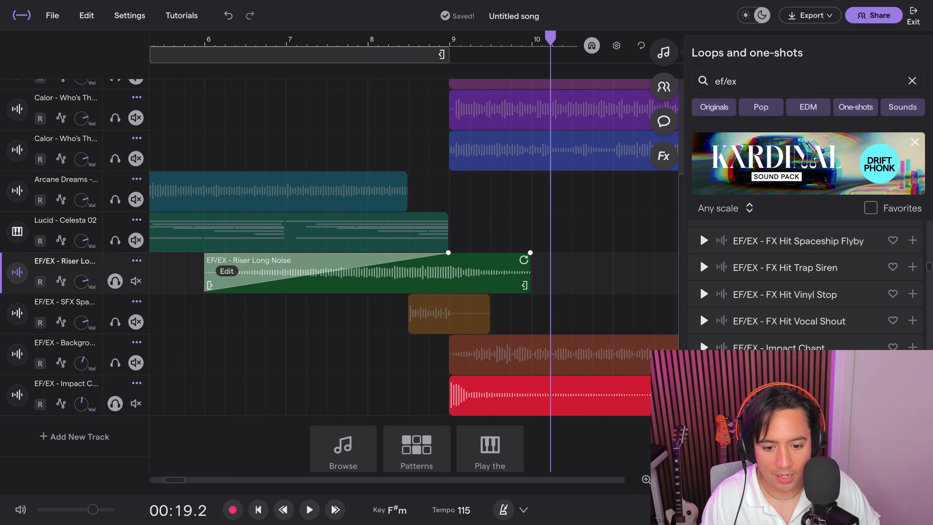
Extend the Riser Long Noise clip to past bar 10, fade it out from just after bar 9, and replay the transition.
{"action": "scroll", "coordinate": [551, 272], "scroll_direction": "right", "scroll_amount": 5}
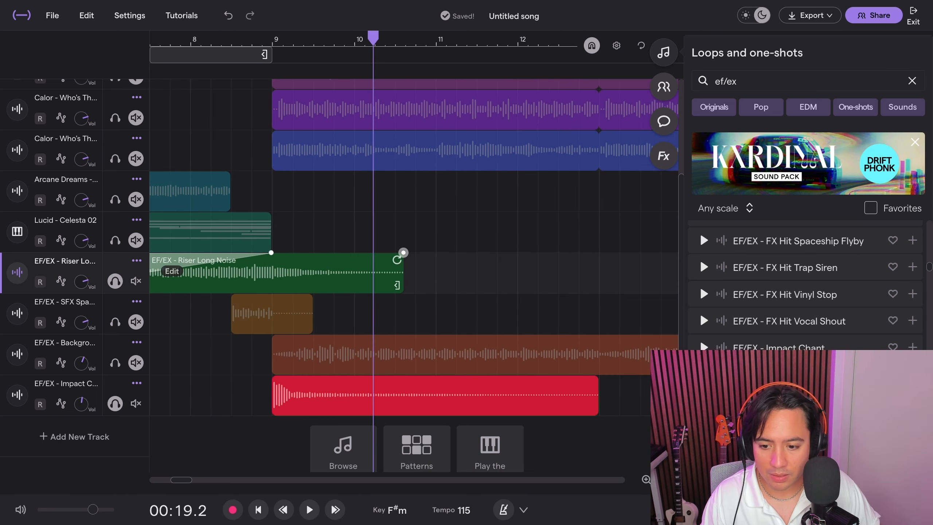
{"action": "left_click_drag", "start_coordinate": [404, 253], "coordinate": [277, 253]}
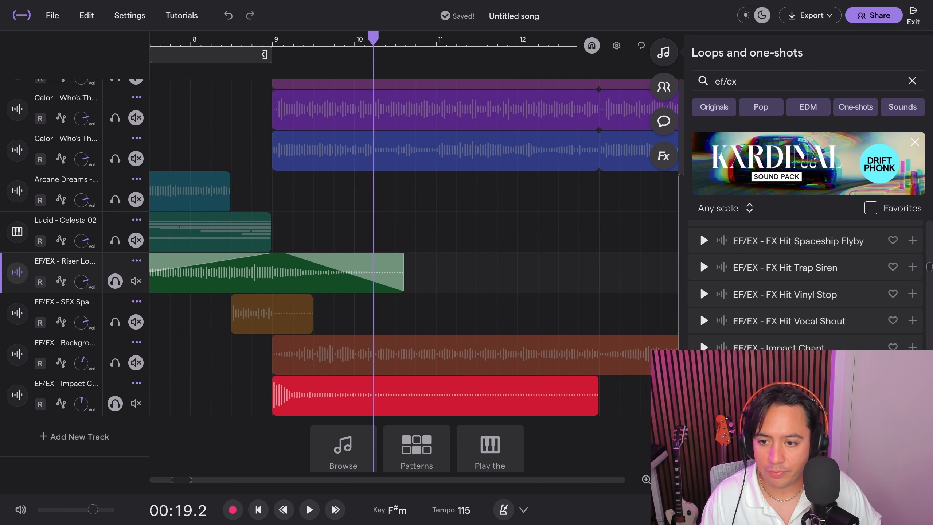
{"action": "left_click", "coordinate": [200, 40]}
{"action": "key", "text": "space"}
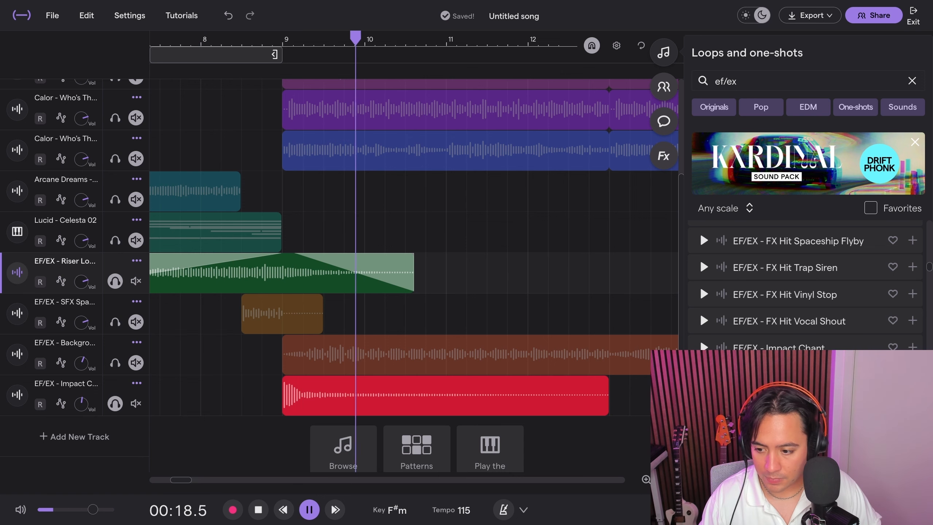
Unsolo the Impact Chant and Riser Long Noise tracks, stop playback, and fit all tracks into the arrangement view.
{"action": "left_click", "coordinate": [115, 403]}
{"action": "left_click", "coordinate": [115, 281]}
{"action": "key", "text": "space"}
{"action": "scroll", "coordinate": [434, 393], "scroll_direction": "down", "scroll_amount": 5}
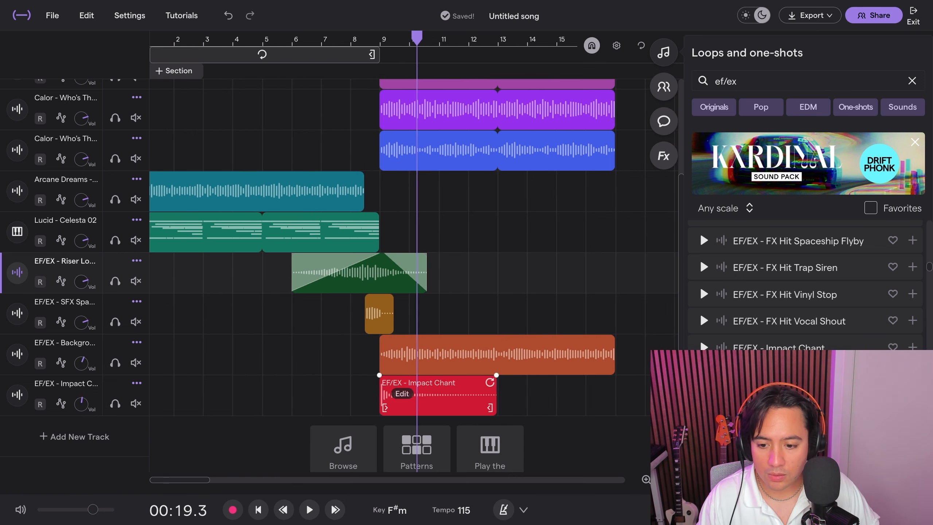
{"action": "scroll", "coordinate": [358, 344], "scroll_direction": "up", "scroll_amount": 4}
{"action": "scroll", "coordinate": [408, 386], "scroll_direction": "up", "scroll_amount": 3}
{"action": "scroll", "coordinate": [382, 275], "scroll_direction": "down", "scroll_amount": 3}
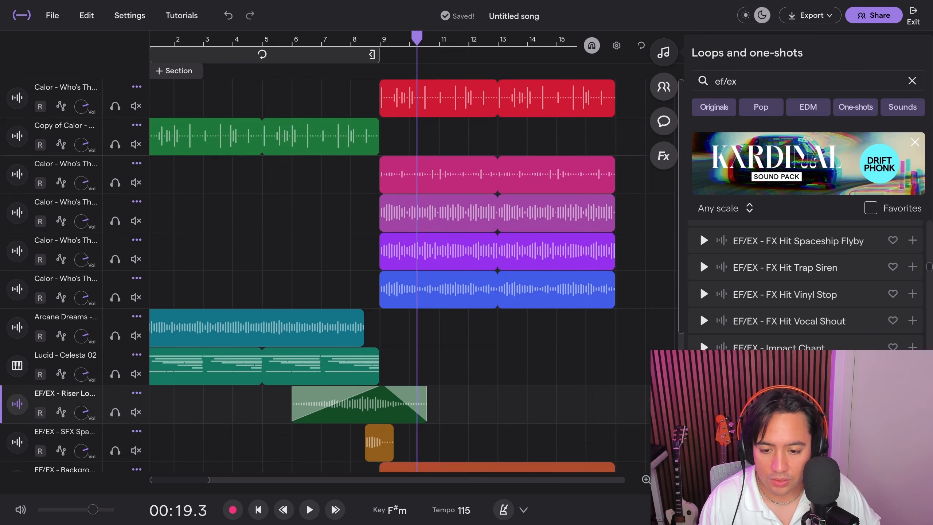
Play the full arrangement from bar 7 through the transition into bar 9.
{"action": "key", "text": "Return"}
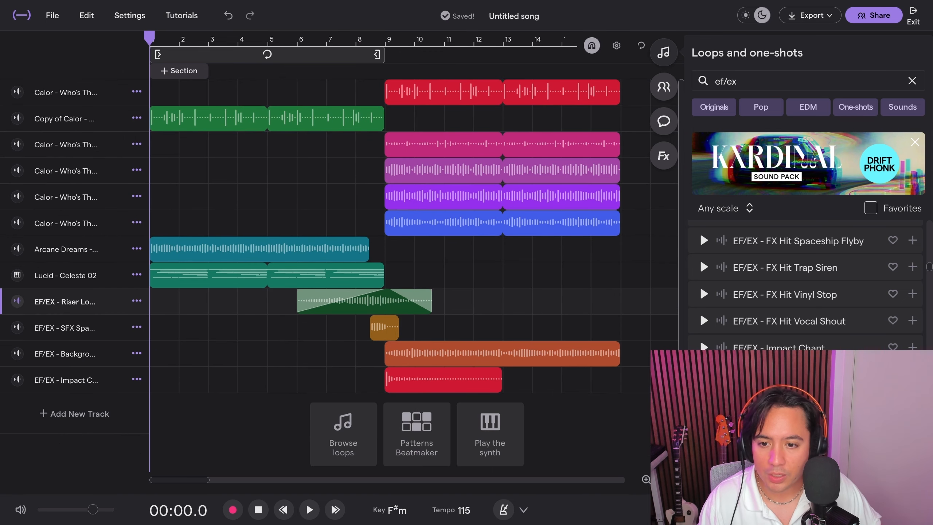
{"action": "key", "text": "Right"}
{"action": "key", "text": "Right"}
{"action": "key", "text": "Right"}
{"action": "key", "text": "Right"}
{"action": "key", "text": "Right"}
{"action": "key", "text": "Right"}
{"action": "key", "text": "Right"}
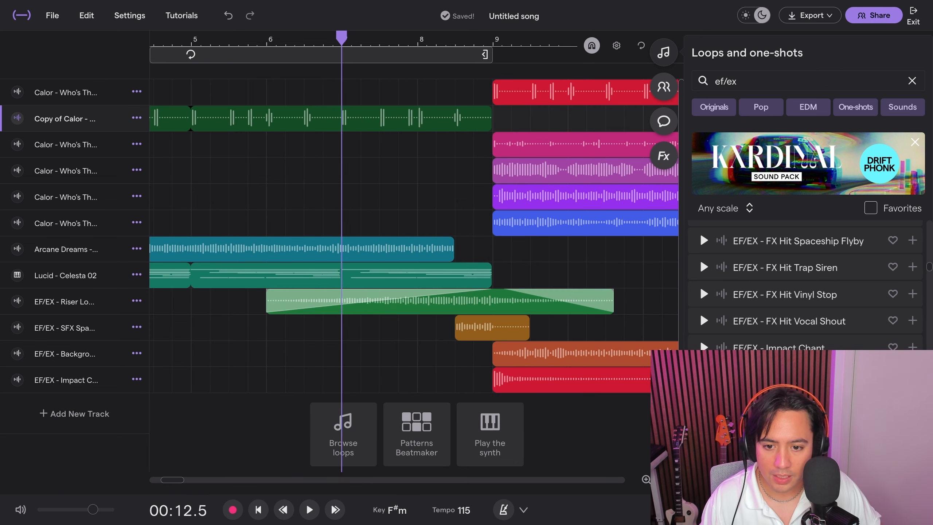
{"action": "mouse_move", "coordinate": [341, 38]}
{"action": "left_mouse_down"}
{"action": "mouse_move", "coordinate": [304, 38]}
{"action": "mouse_move", "coordinate": [370, 38]}
{"action": "mouse_move", "coordinate": [341, 38]}
{"action": "left_mouse_up"}
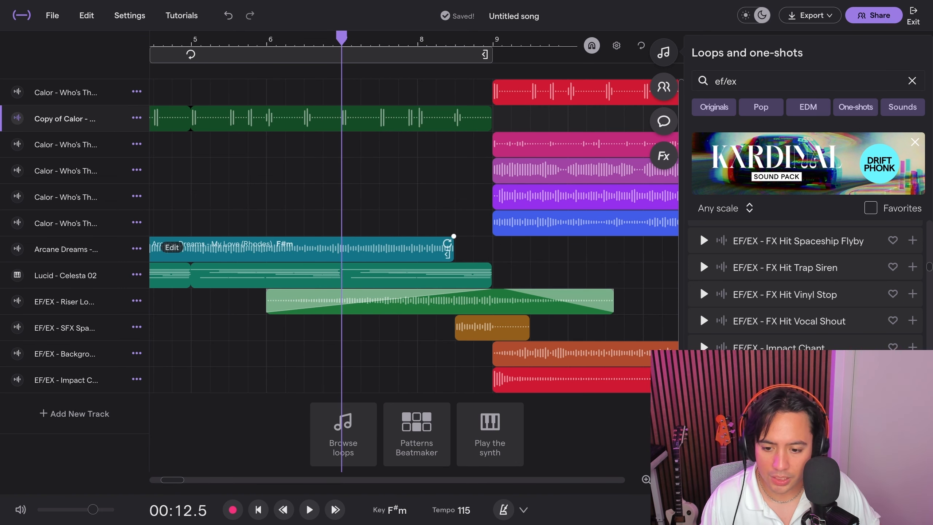
{"action": "key", "text": "space"}
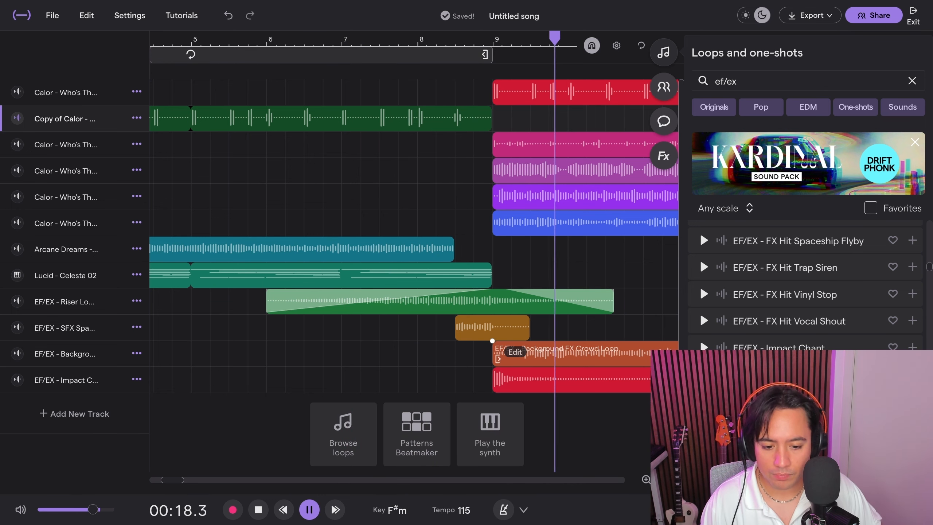
{"action": "key", "text": "space"}
Remove the fade-out from the Riser Long Noise clip and shorten the clip to end at bar 9.
{"action": "left_click", "coordinate": [502, 294]}
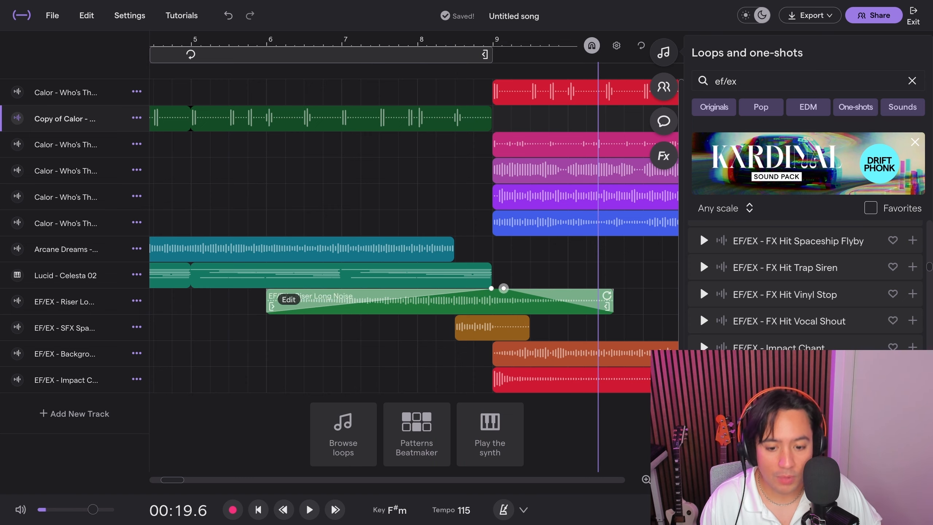
{"action": "scroll", "coordinate": [499, 292], "scroll_direction": "right", "scroll_amount": 3}
{"action": "left_click_drag", "start_coordinate": [493, 306], "coordinate": [390, 306]}
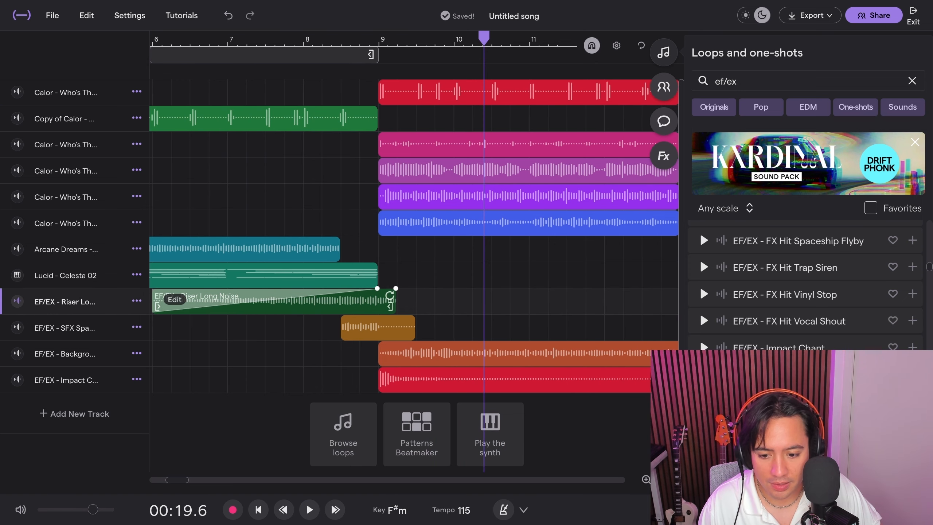
Play the shortened riser's transition into the drop from about bar 8 to past bar 12.
{"action": "left_click", "coordinate": [312, 40]}
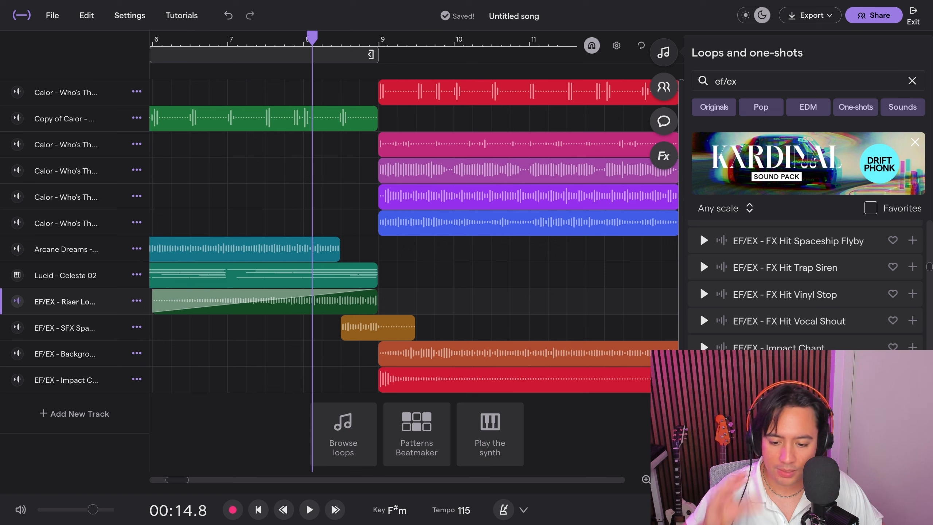
{"action": "key", "text": "space"}
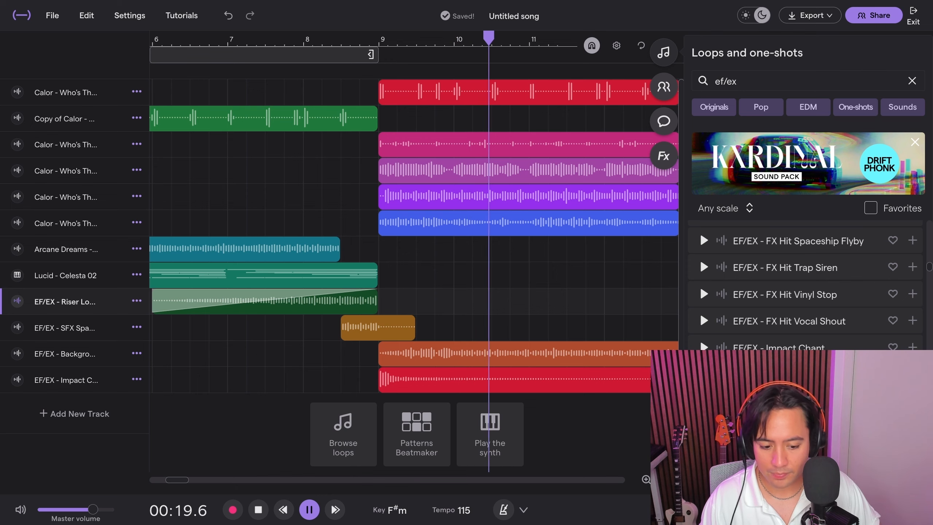
{"action": "scroll", "coordinate": [283, 235], "scroll_direction": "down", "scroll_amount": 3}
{"action": "scroll", "coordinate": [283, 235], "scroll_direction": "down", "scroll_amount": 2}
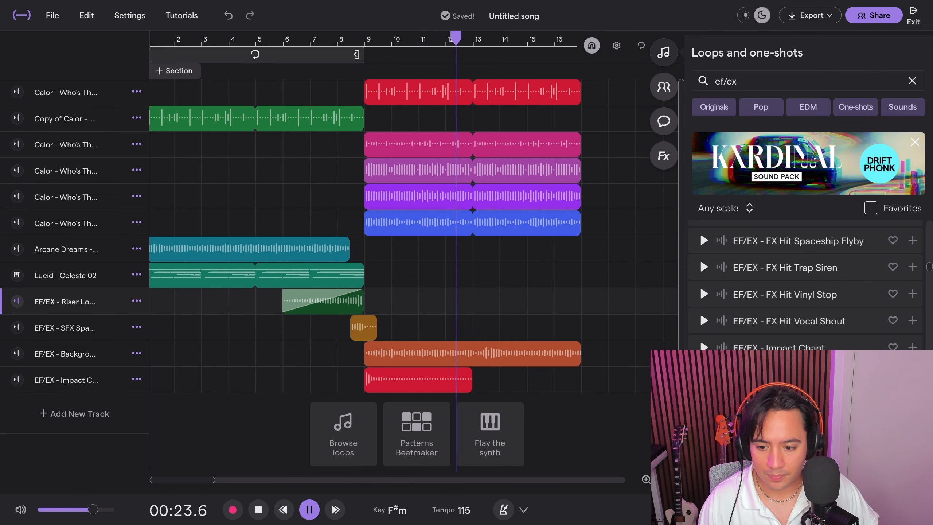
Play the song from the beginning and briefly solo the Lucid - Celesta 02 track to check it.
{"action": "key", "text": "Return"}
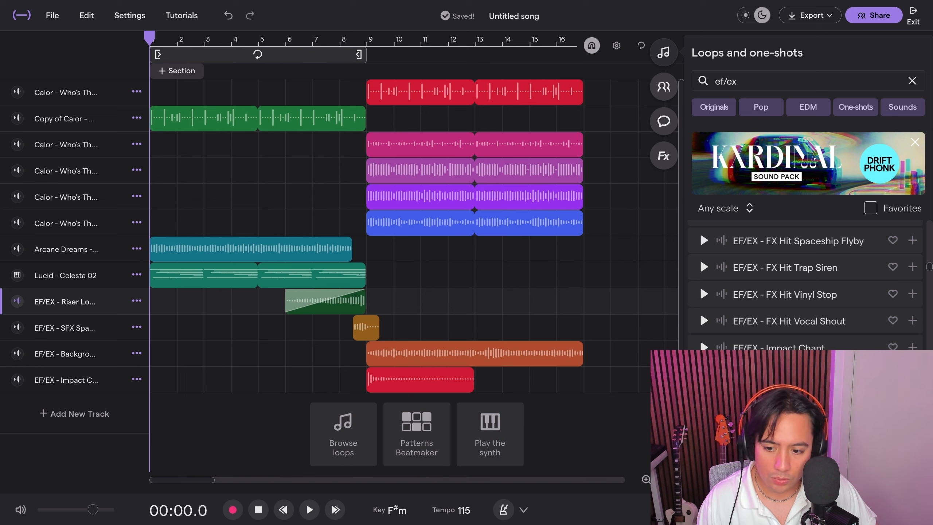
{"action": "key", "text": "space"}
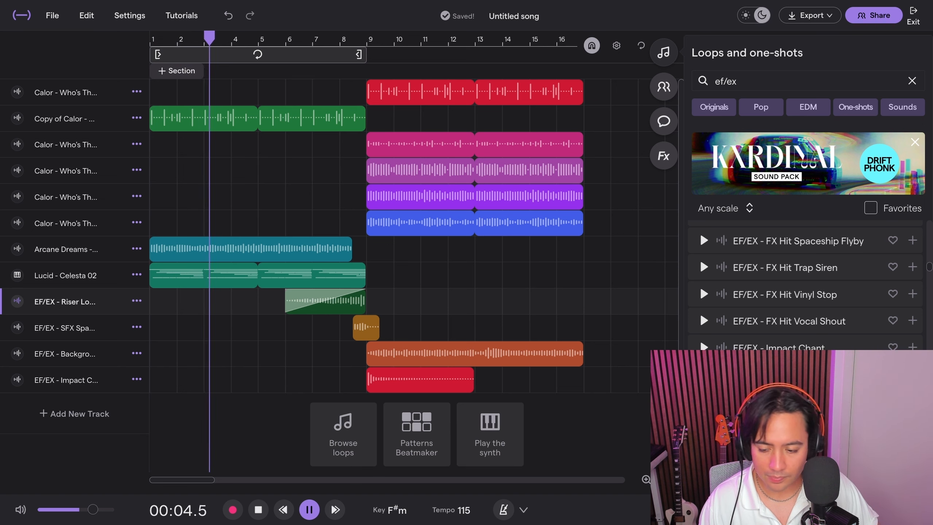
{"action": "left_click", "coordinate": [73, 276]}
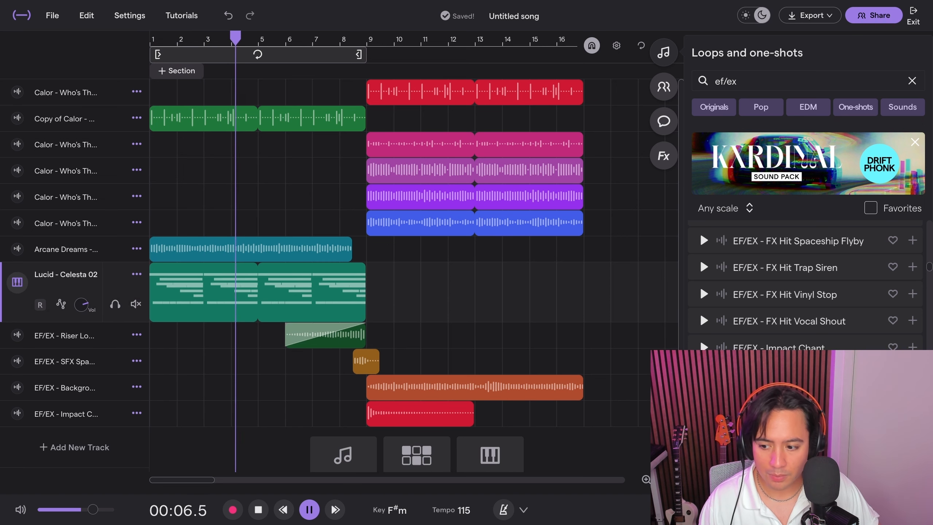
{"action": "left_click", "coordinate": [115, 303]}
{"action": "left_click", "coordinate": [115, 304]}
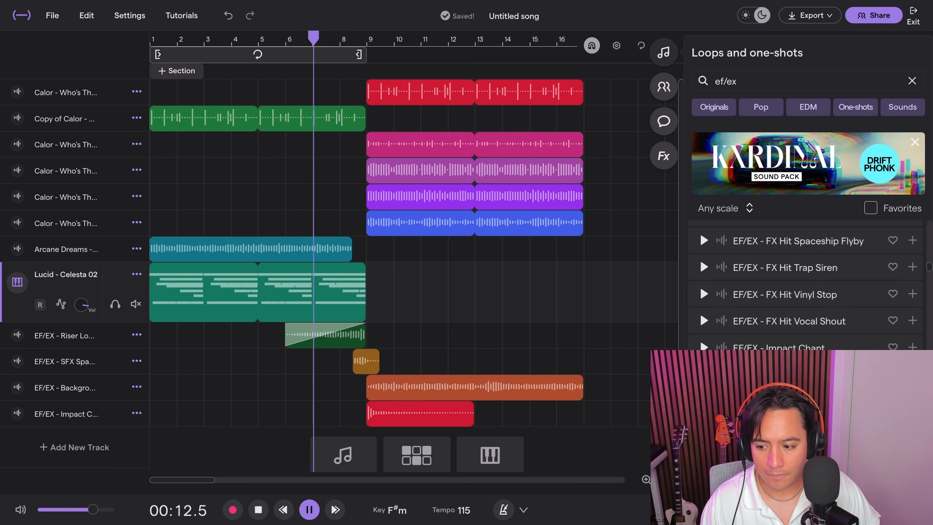
Lower the Riser Long Noise track's volume during playback and stop after hearing the drop at bar 9.
{"action": "left_click", "coordinate": [74, 336]}
{"action": "left_click_drag", "start_coordinate": [81, 356], "coordinate": [81, 359]}
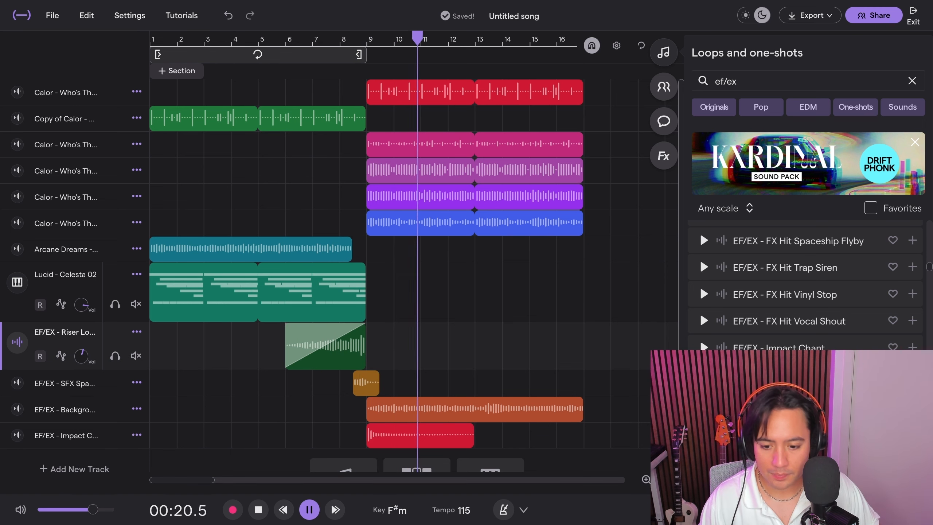
{"action": "key", "text": "space"}
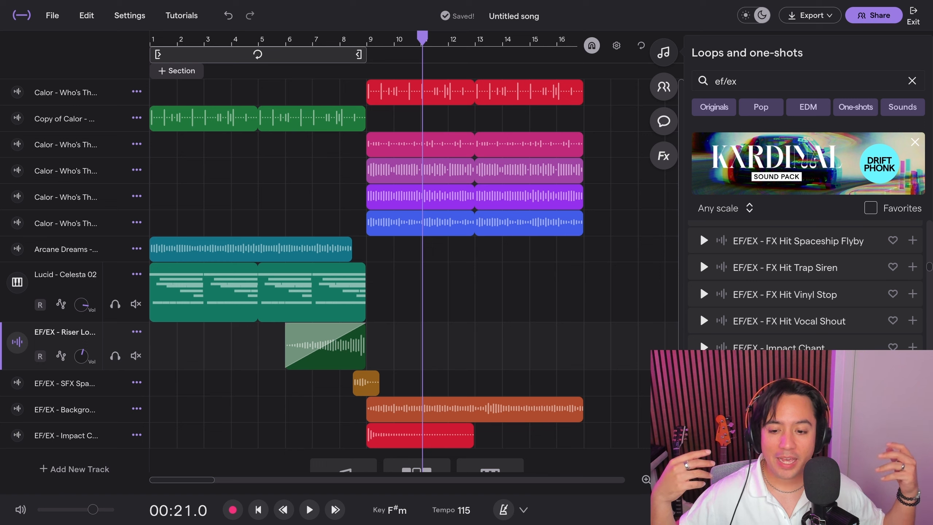